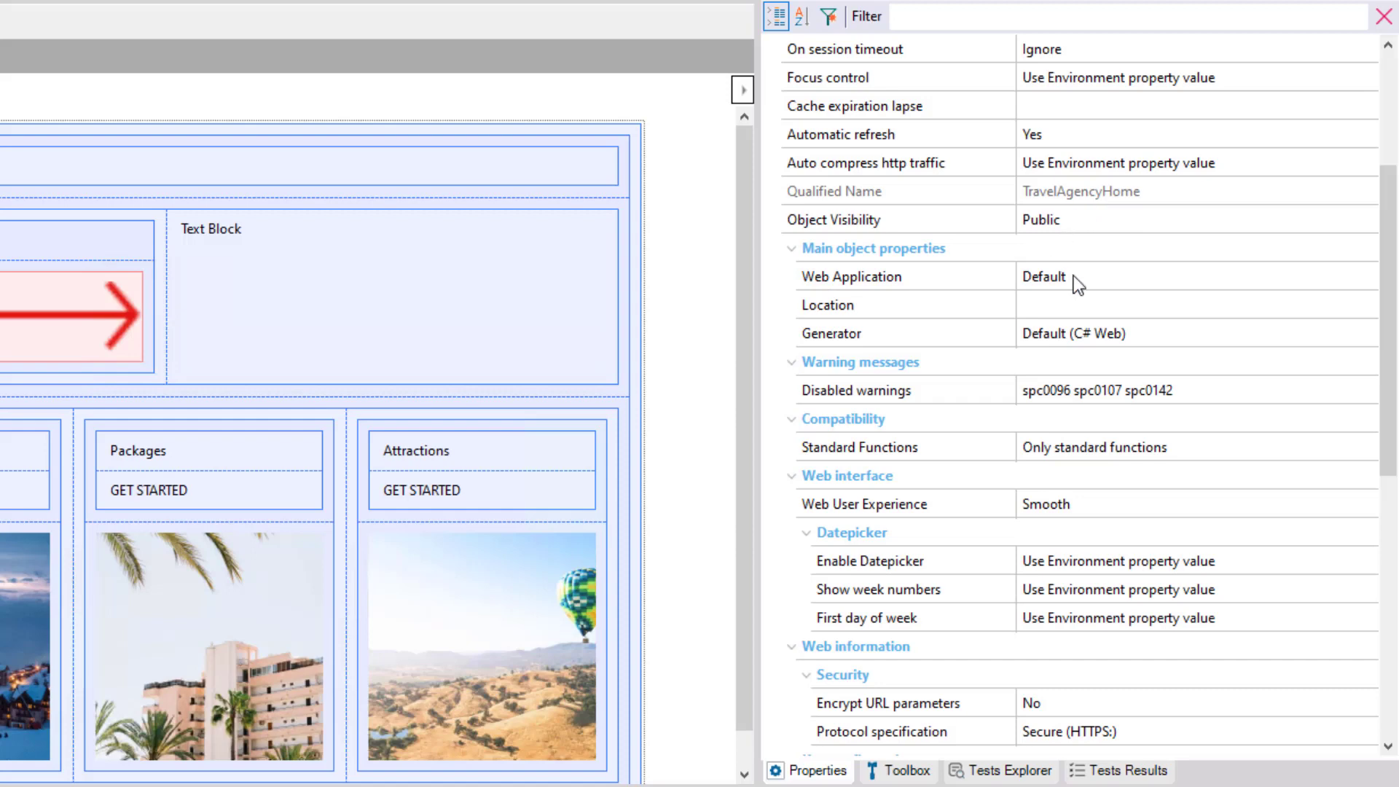
- Change the Web Application property of the TravelAgencyHome web panel to Progressive
{"action": "left_click", "coordinate": [1073, 275]}
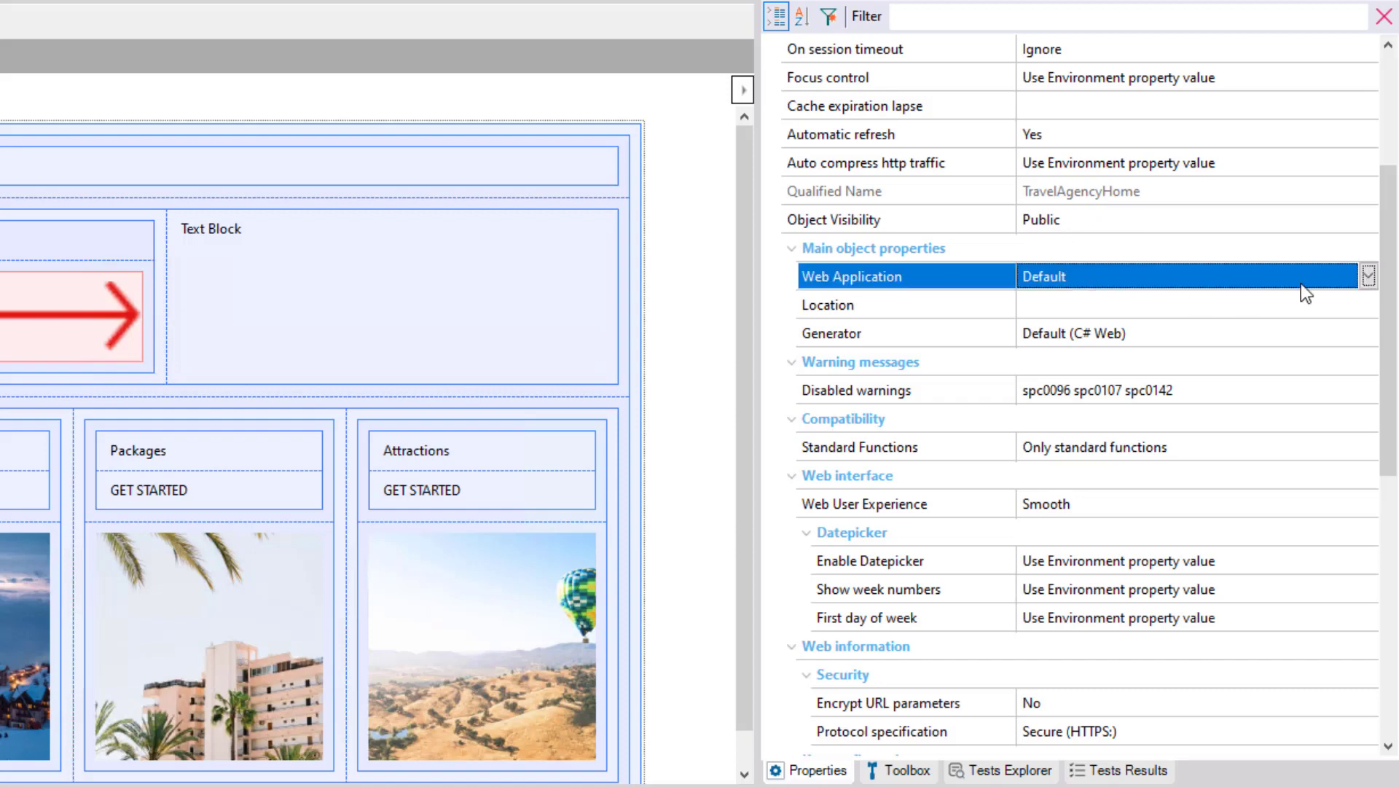
{"action": "left_click", "coordinate": [1367, 276]}
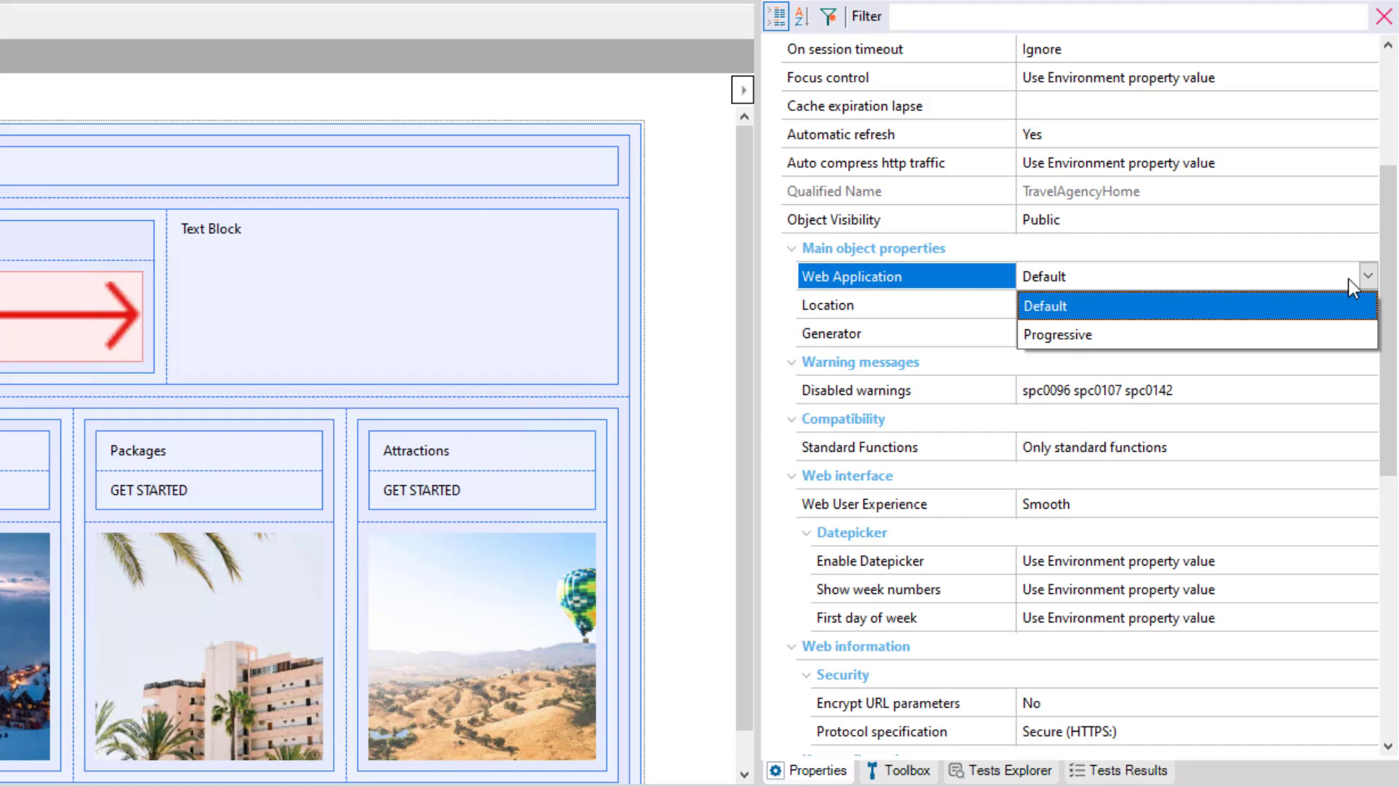
{"action": "left_click", "coordinate": [1082, 341]}
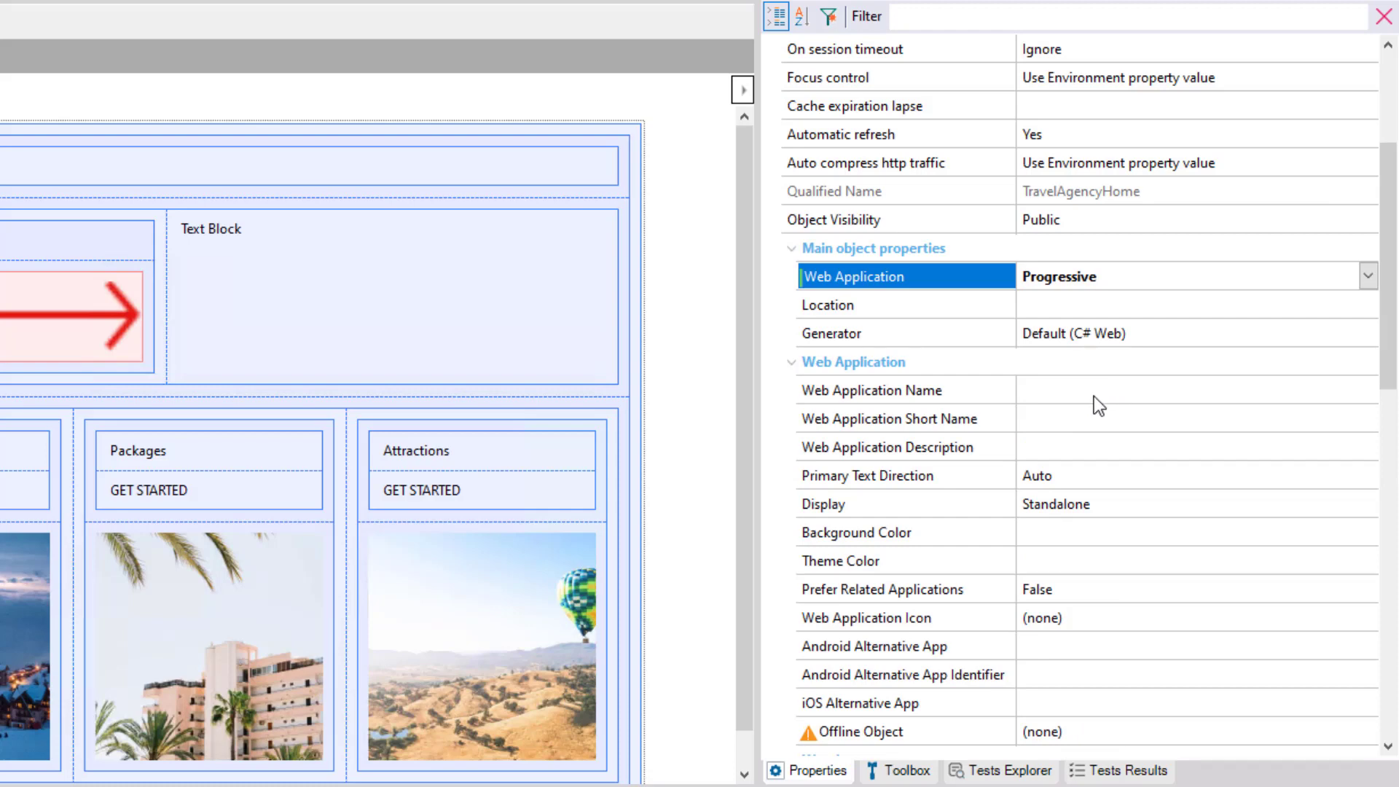
- Set the Web Application Name to "Travel Agency" and the Web Application Short Name to "TA"
{"action": "left_click_drag", "start_coordinate": [1395, 334], "coordinate": [1396, 410]}
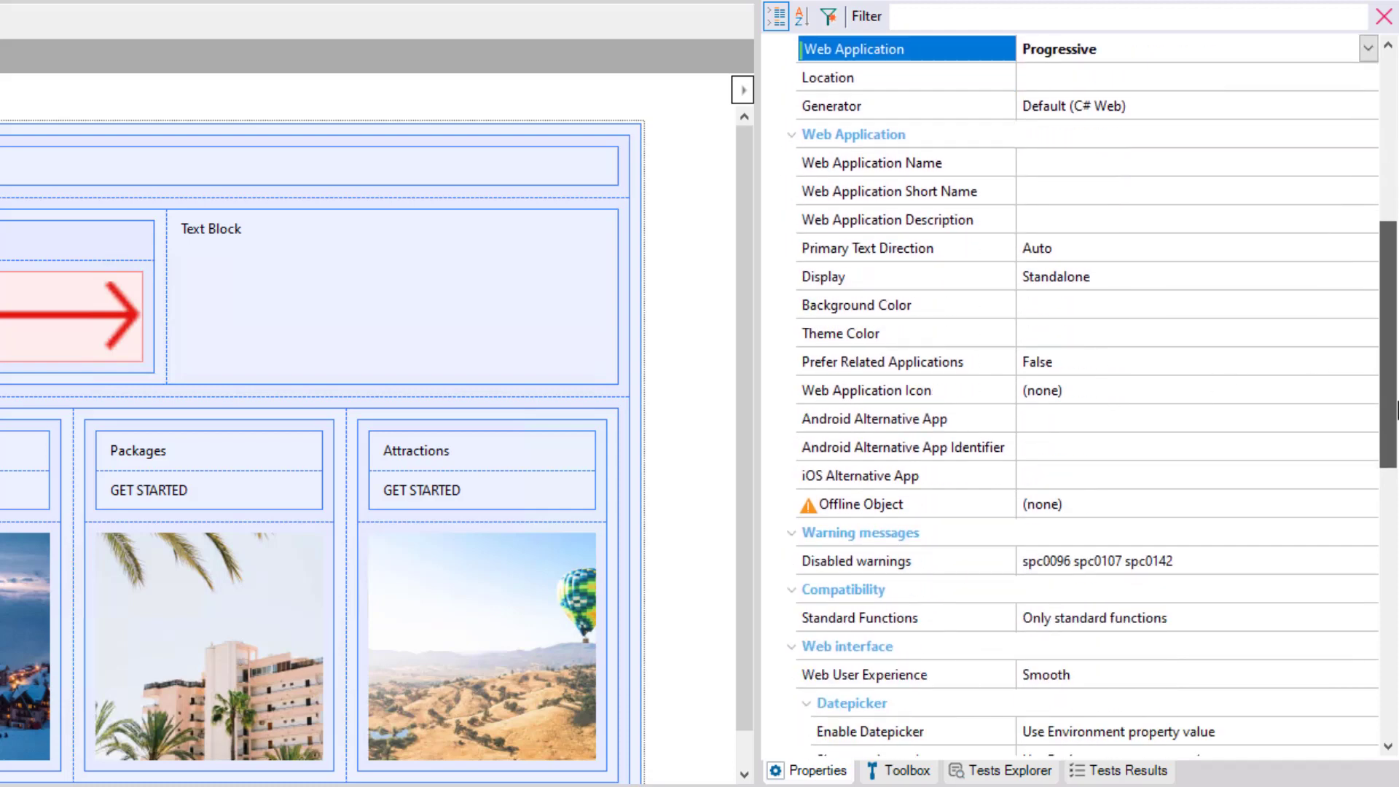
{"action": "left_click", "coordinate": [1085, 162]}
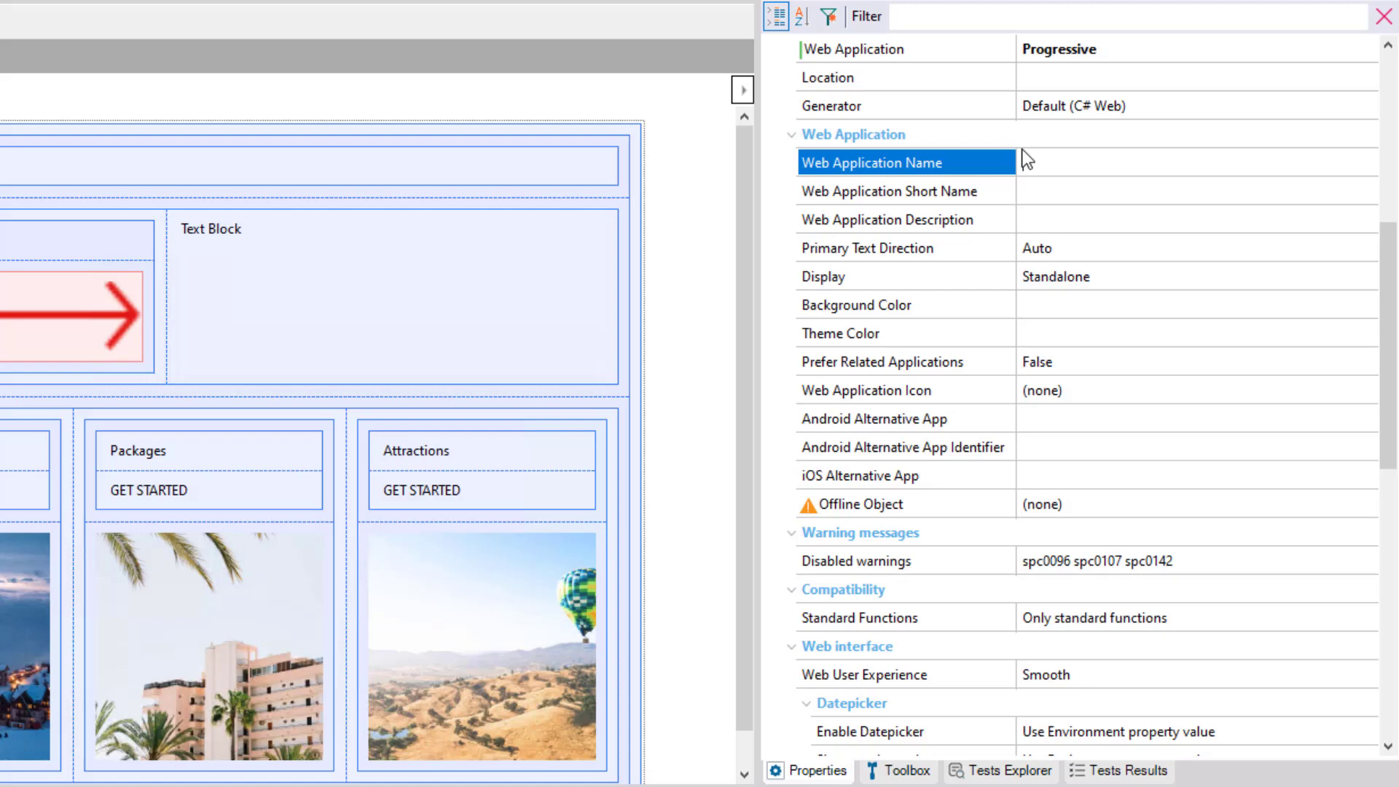
{"action": "type", "text": "Travel Agency"}
{"action": "left_click", "coordinate": [1122, 198]}
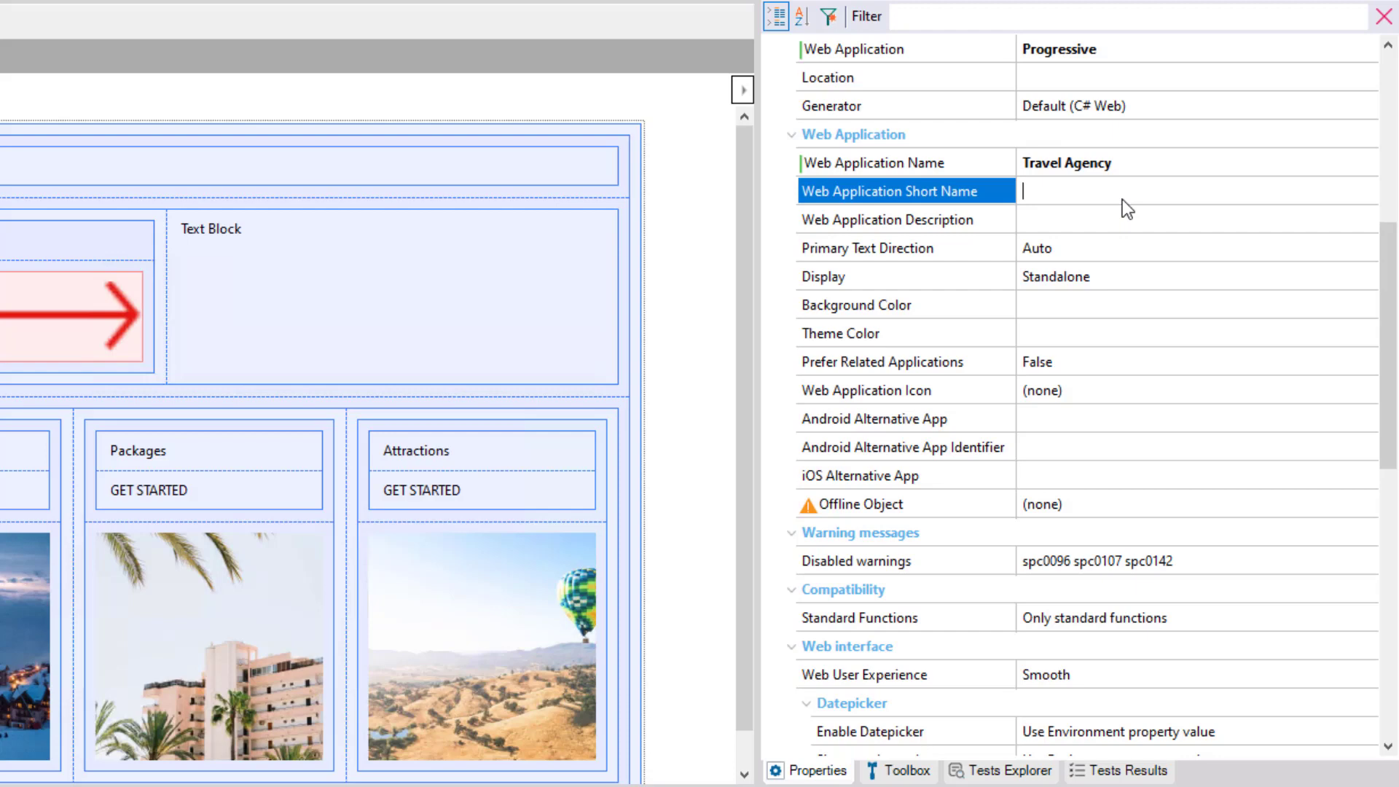
{"action": "type", "text": "TA"}
- Enter "Travel Agency Progressive Web App description" as the Web Application Description
{"action": "left_click", "coordinate": [1121, 225]}
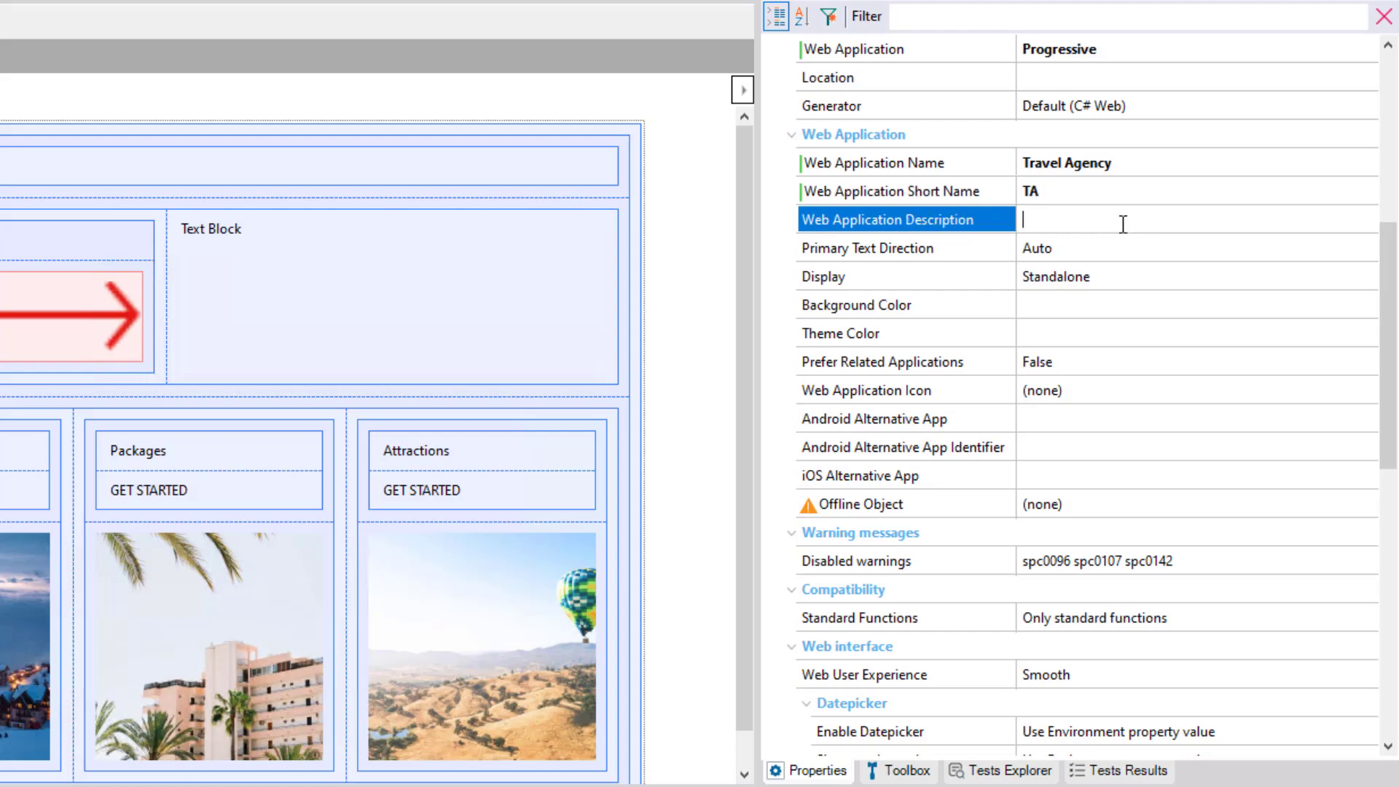
{"action": "type", "text": "Travel Agency Progressive"}
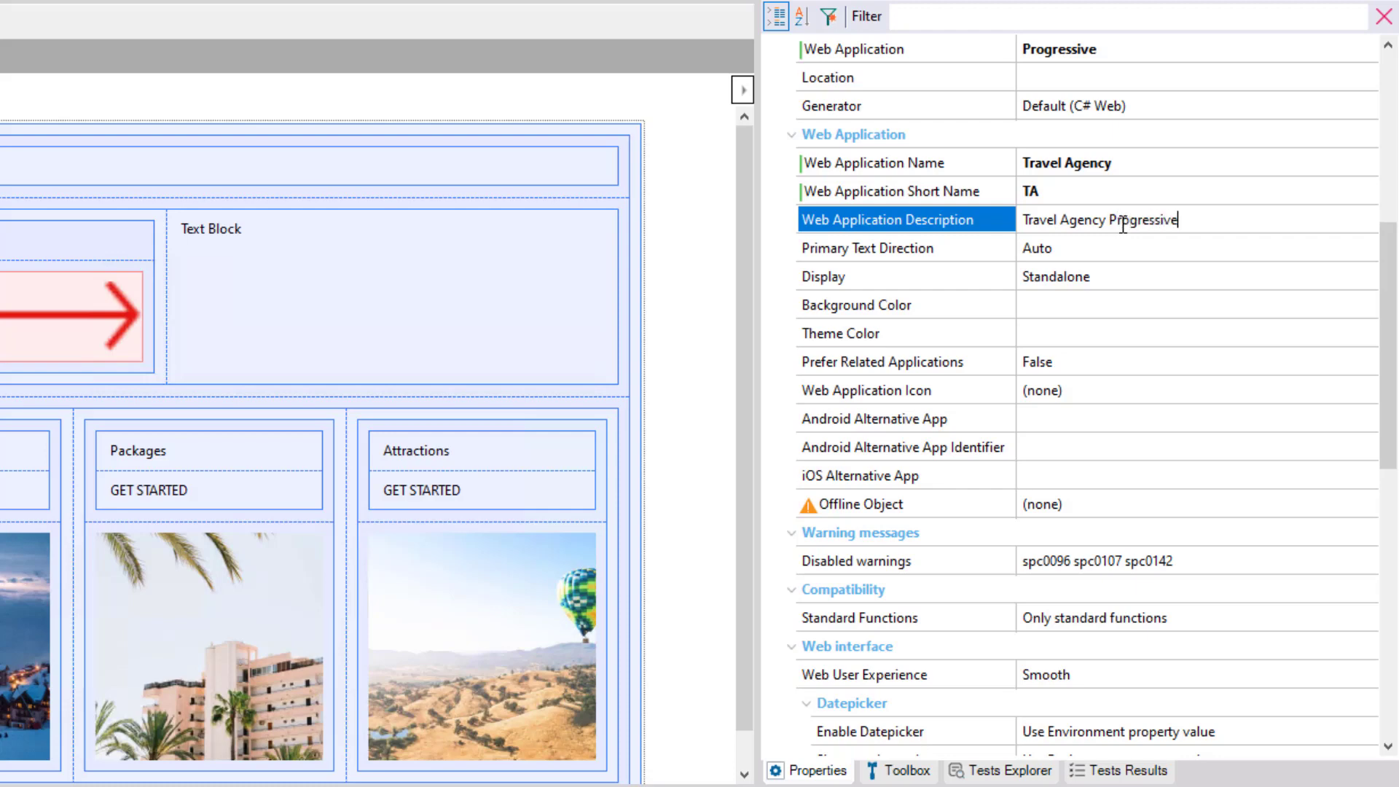
{"action": "type", "text": " Web App description"}
{"action": "left_click", "coordinate": [1156, 240]}
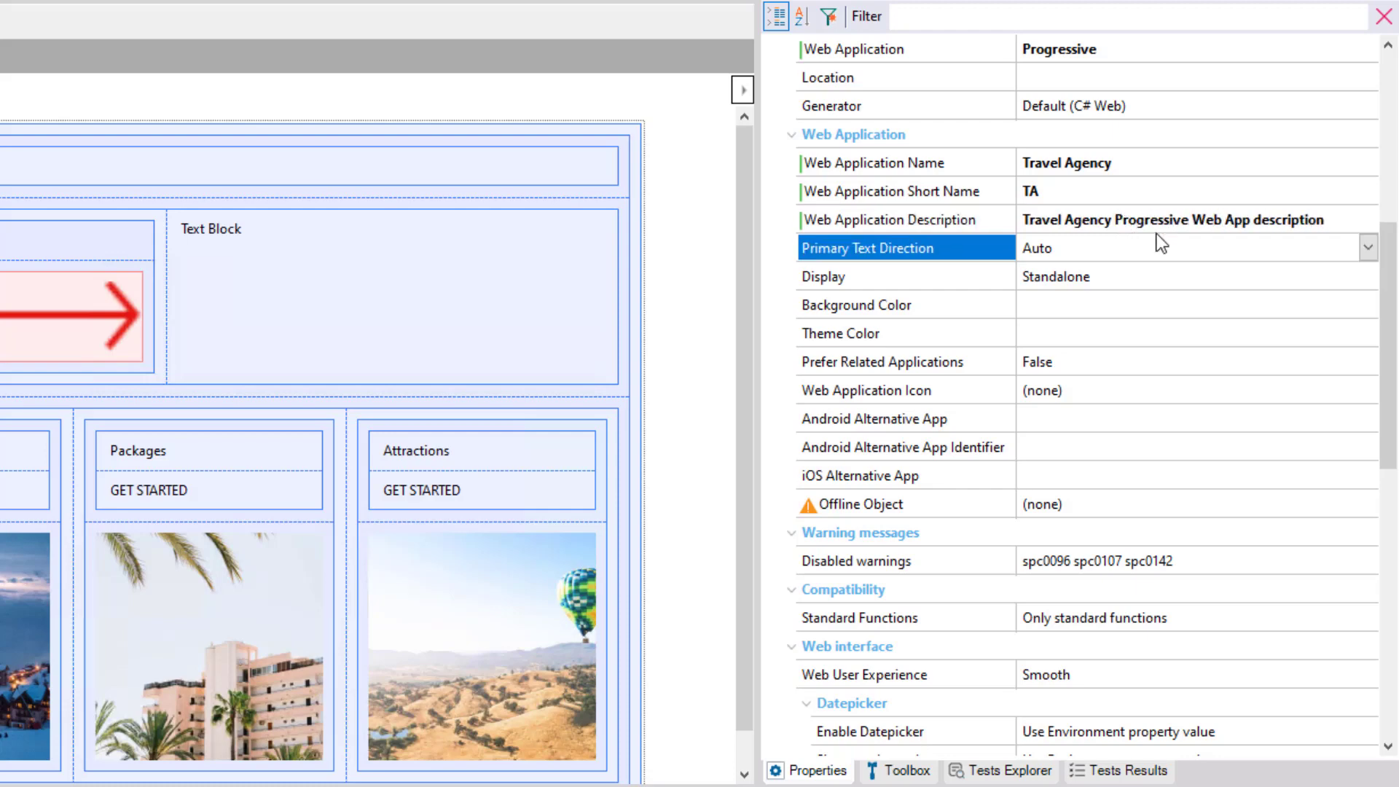
{"action": "left_click", "coordinate": [1331, 251]}
{"action": "left_click", "coordinate": [1370, 249]}
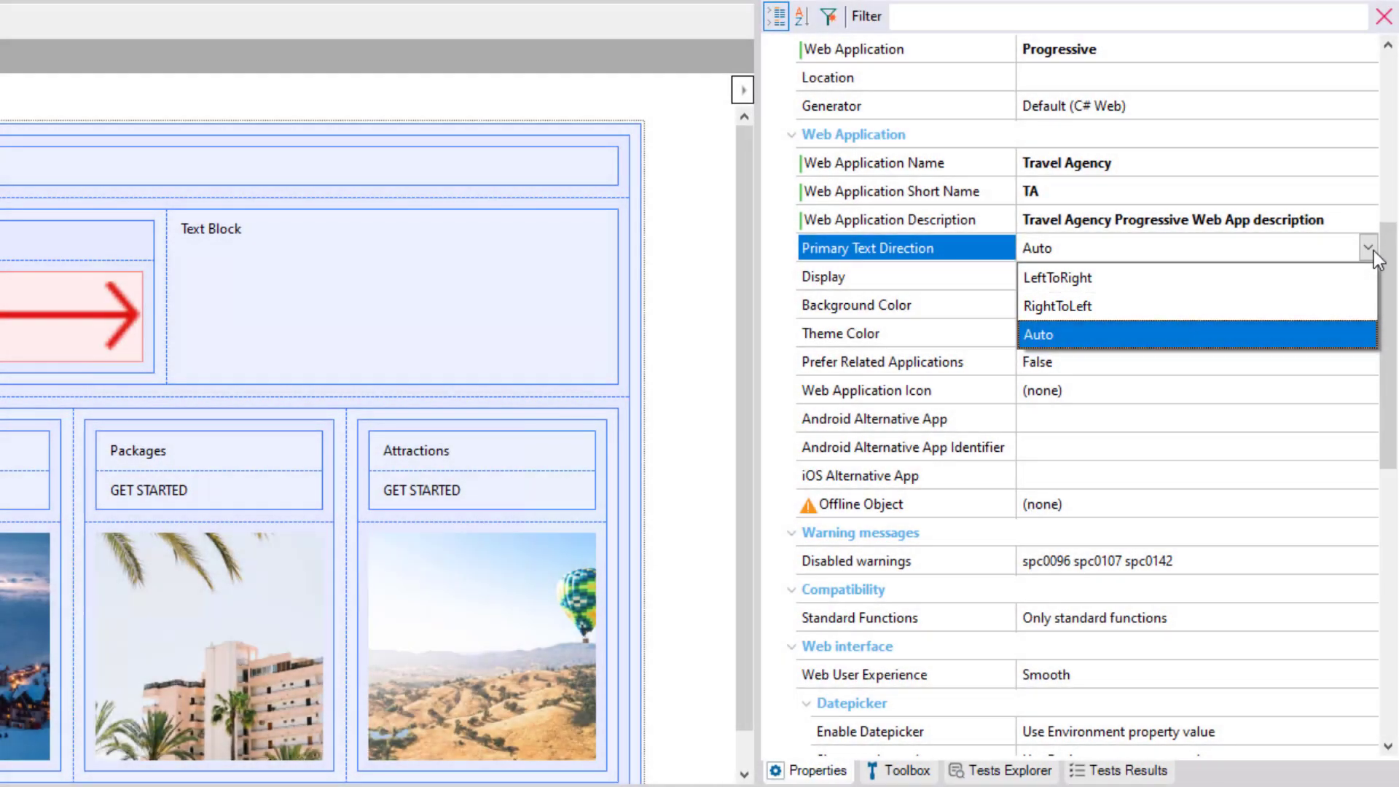
{"action": "left_click", "coordinate": [1374, 251]}
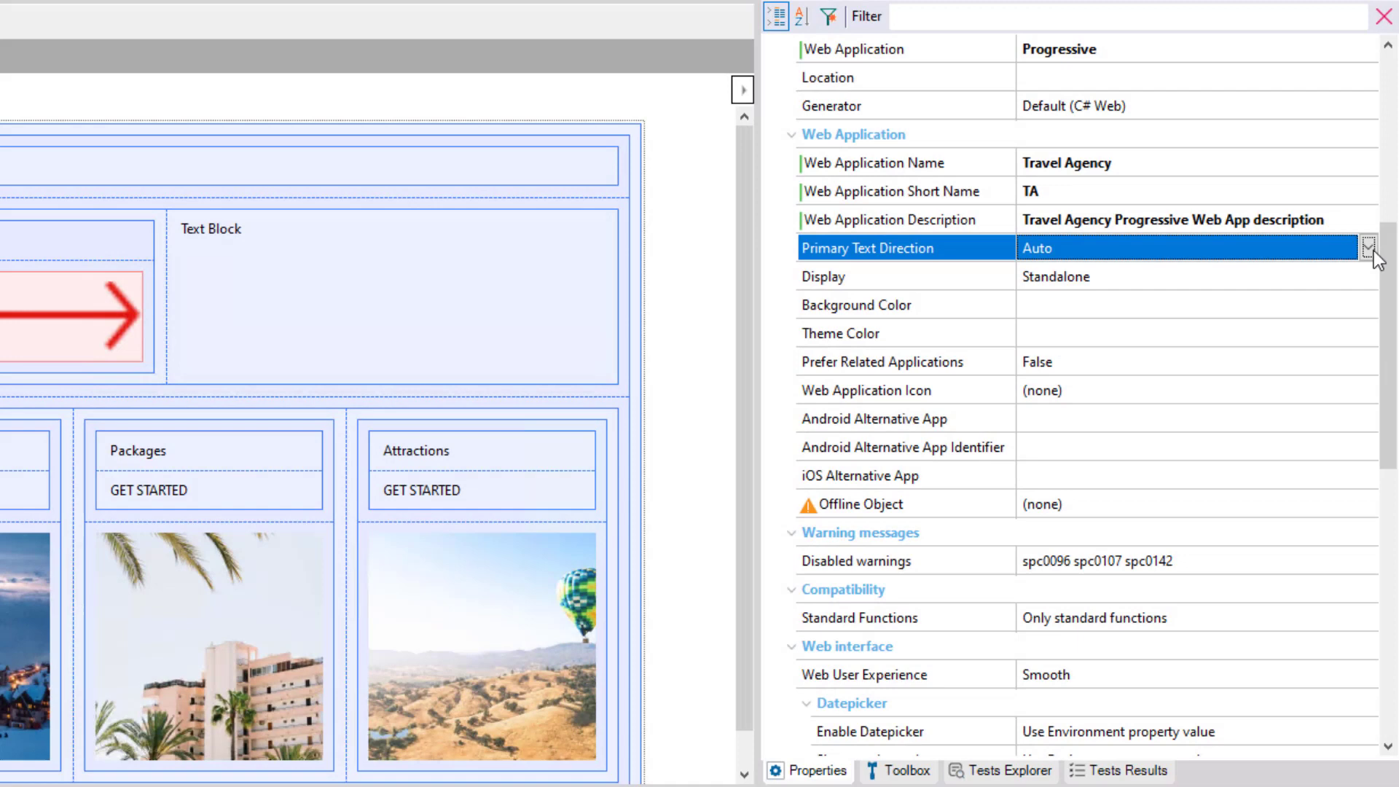
- Set the Display property of the progressive web application to Fullscreen
{"action": "left_click", "coordinate": [1258, 276]}
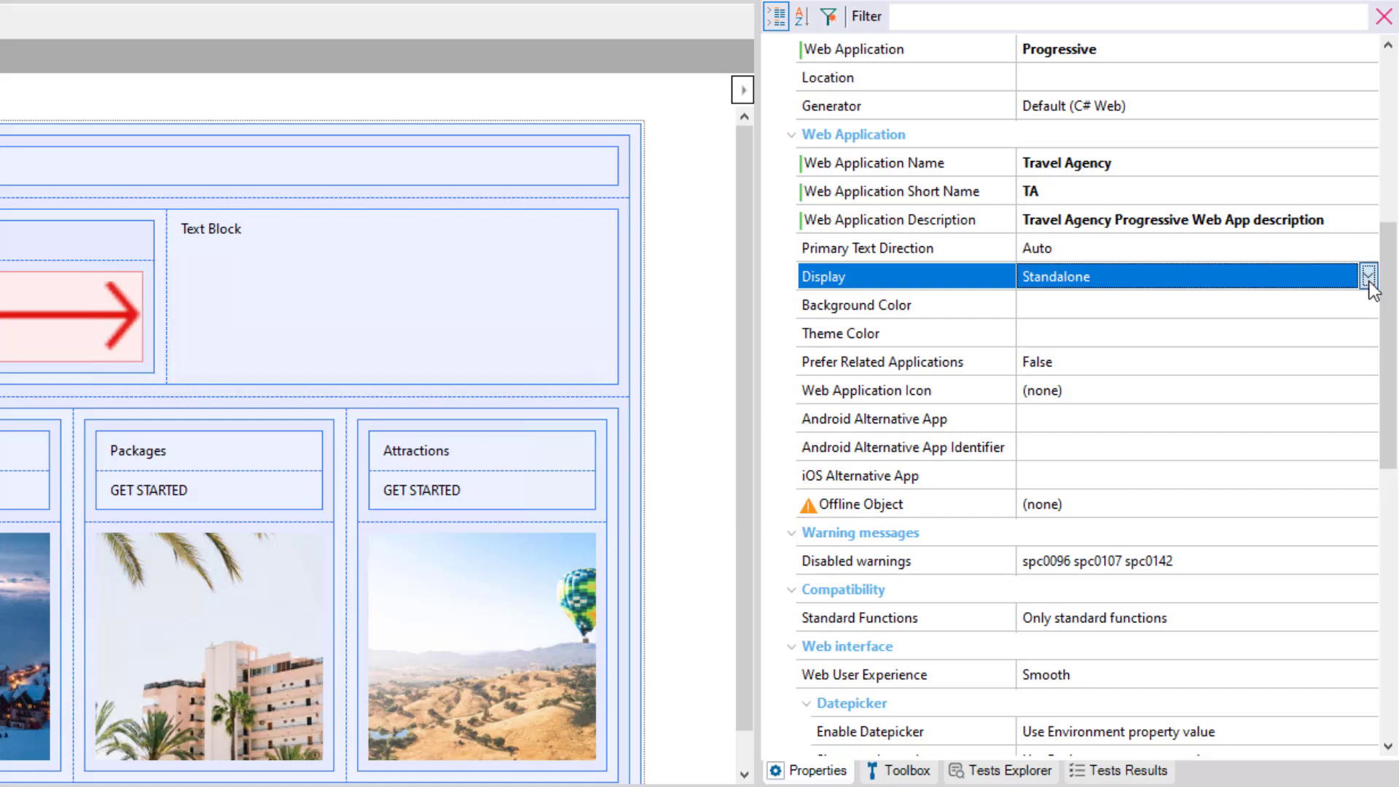
{"action": "left_click", "coordinate": [1370, 277]}
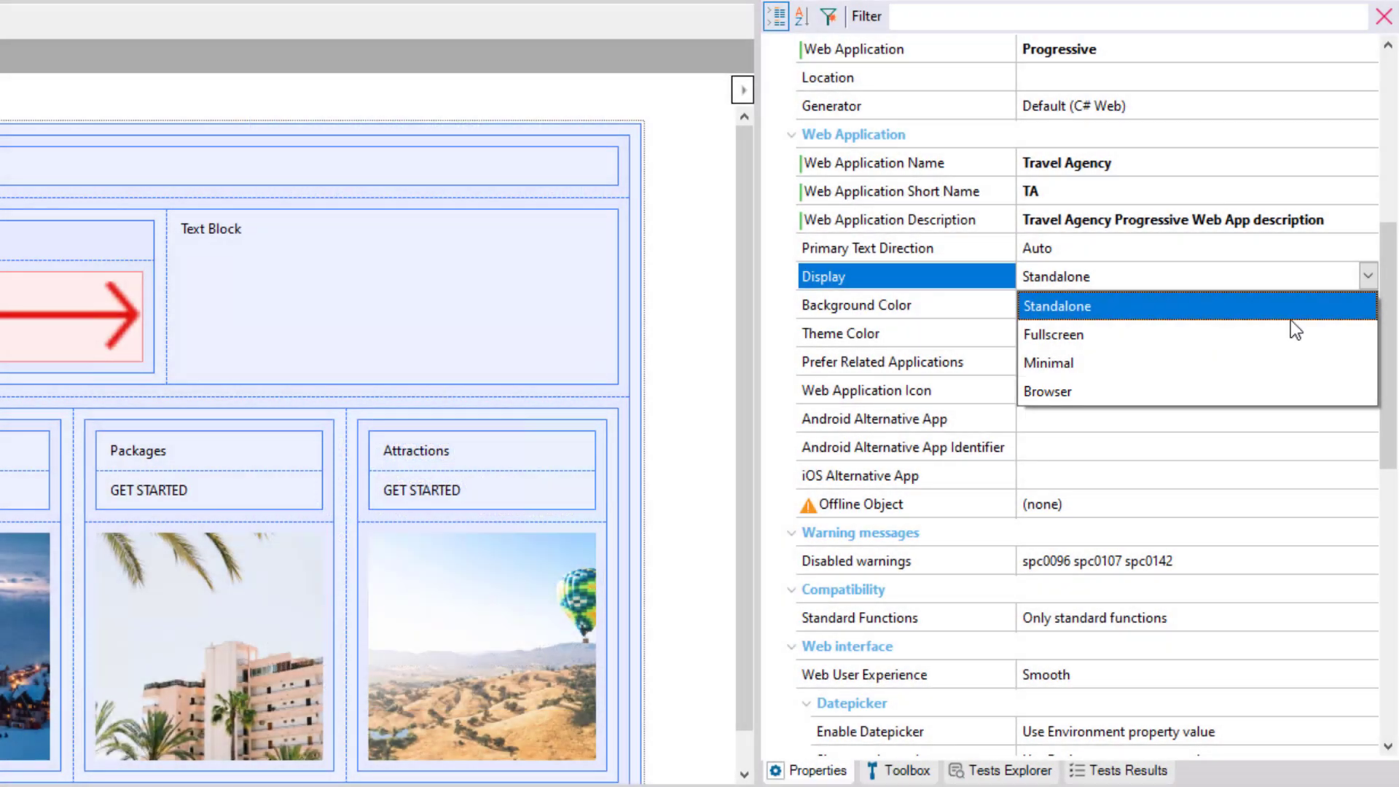
{"action": "left_click", "coordinate": [1140, 334]}
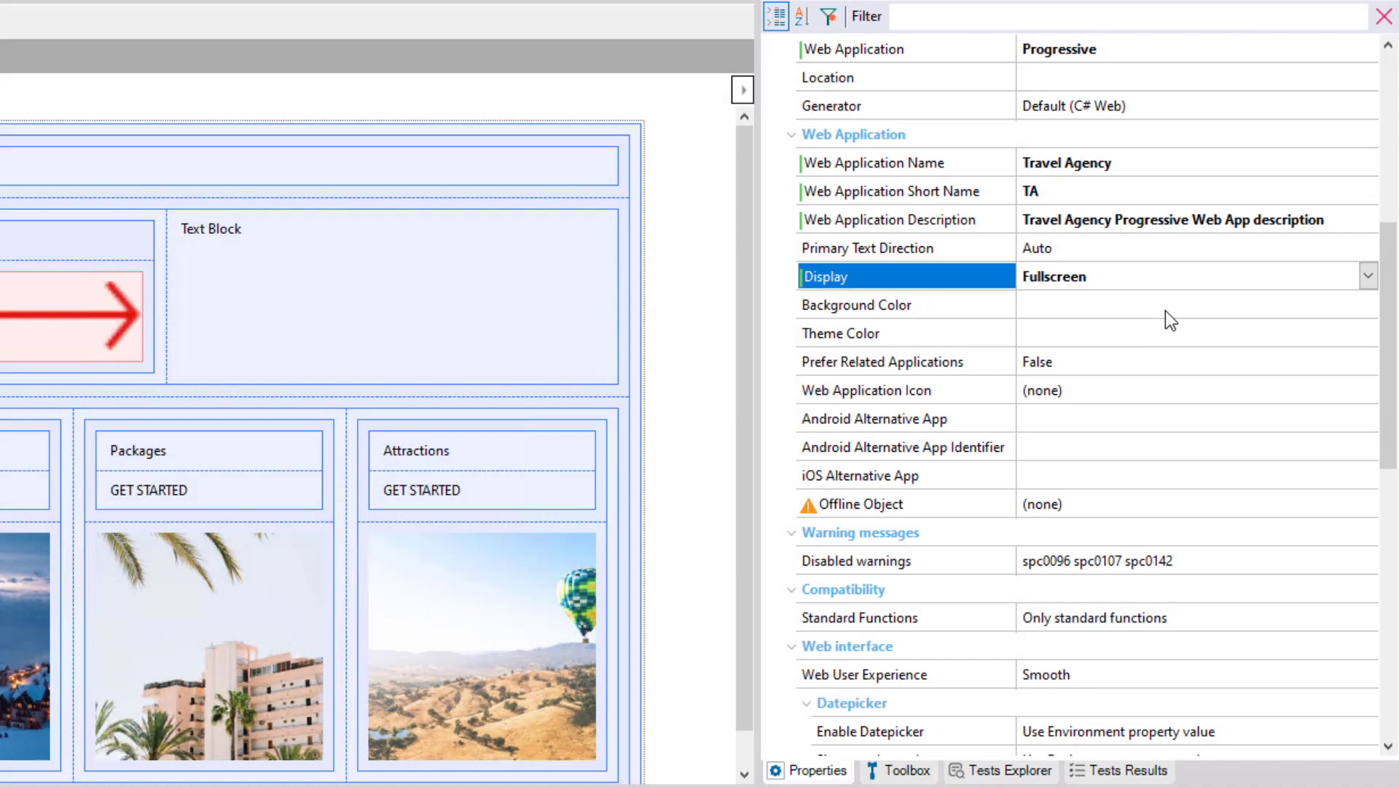
- Set the web application's Background Color to the named color White
{"action": "left_click", "coordinate": [1231, 310]}
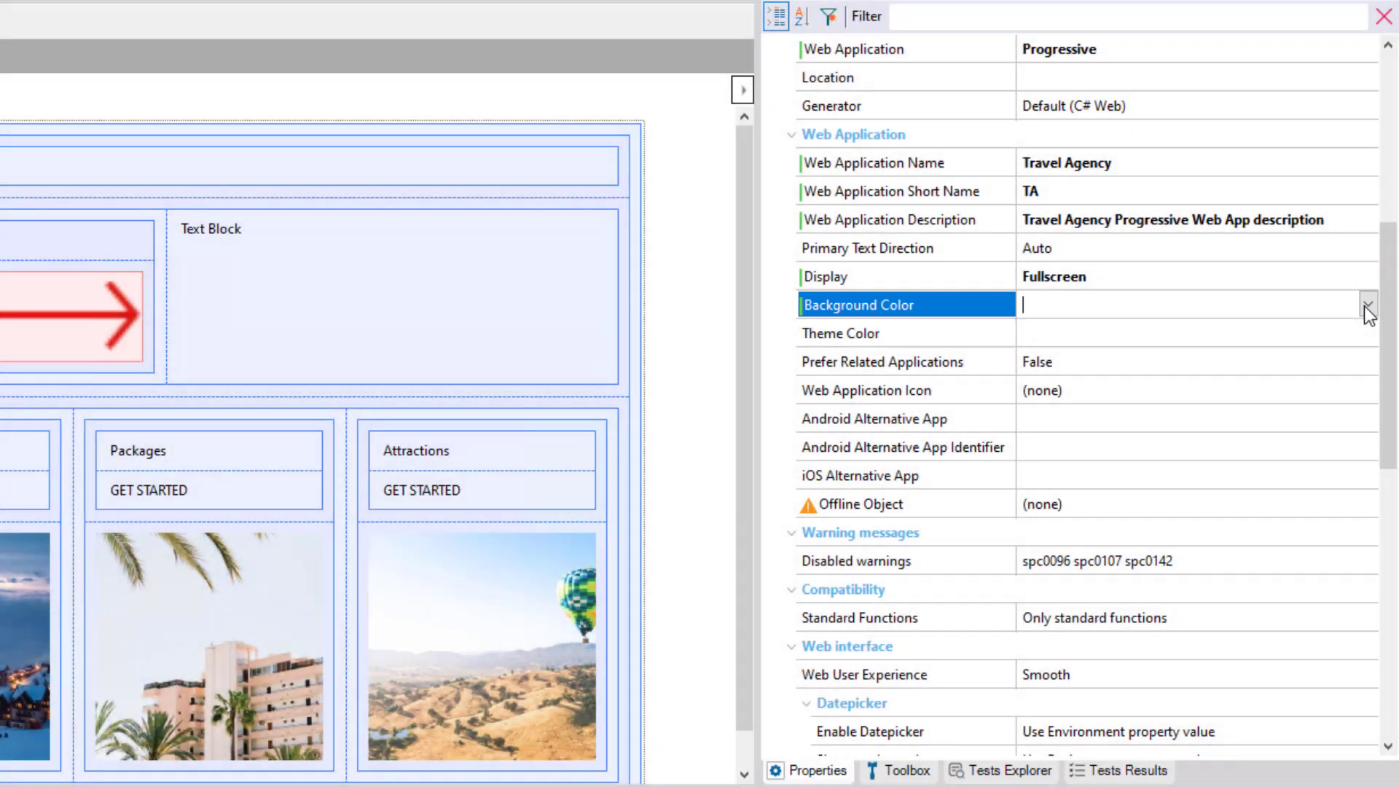
{"action": "left_click", "coordinate": [1369, 306]}
{"action": "left_click", "coordinate": [940, 333]}
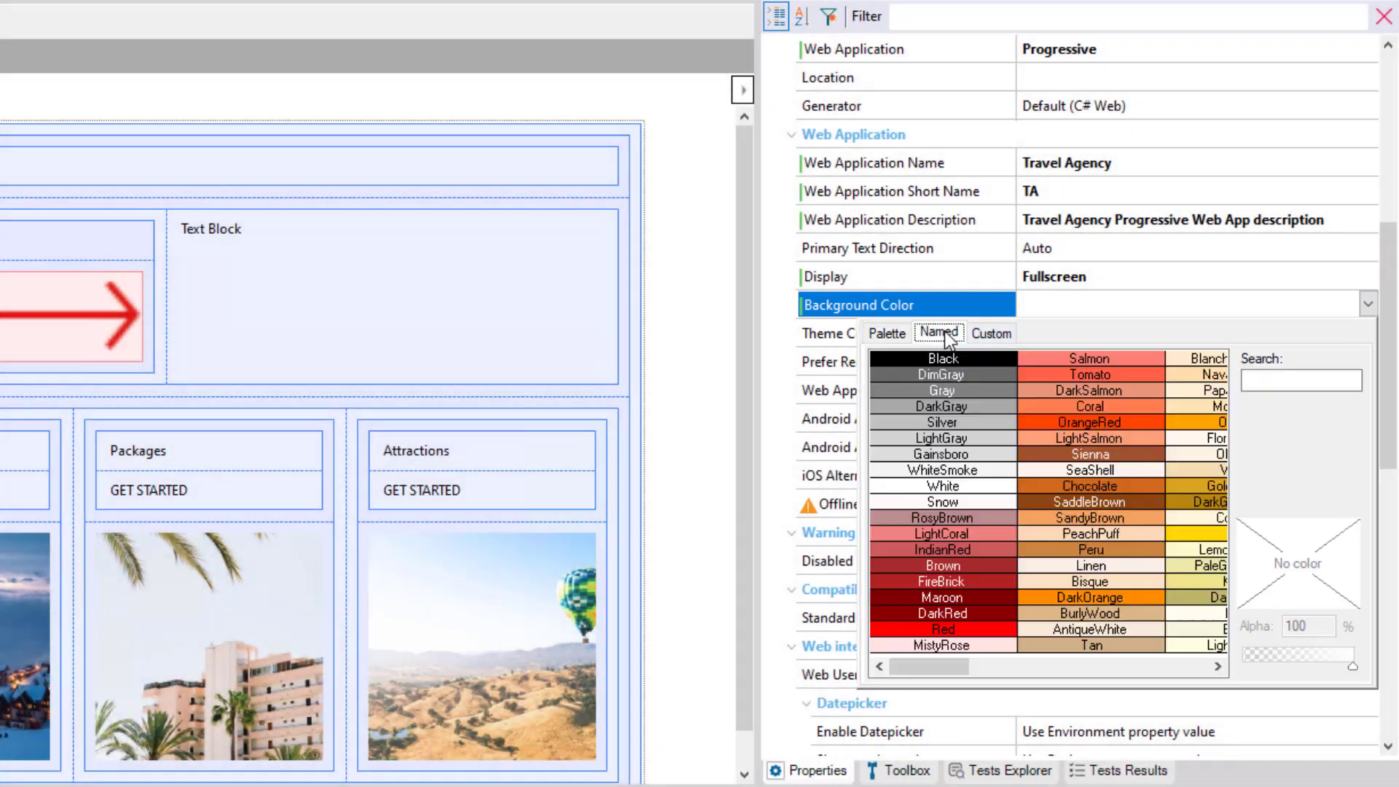
{"action": "left_click", "coordinate": [935, 487]}
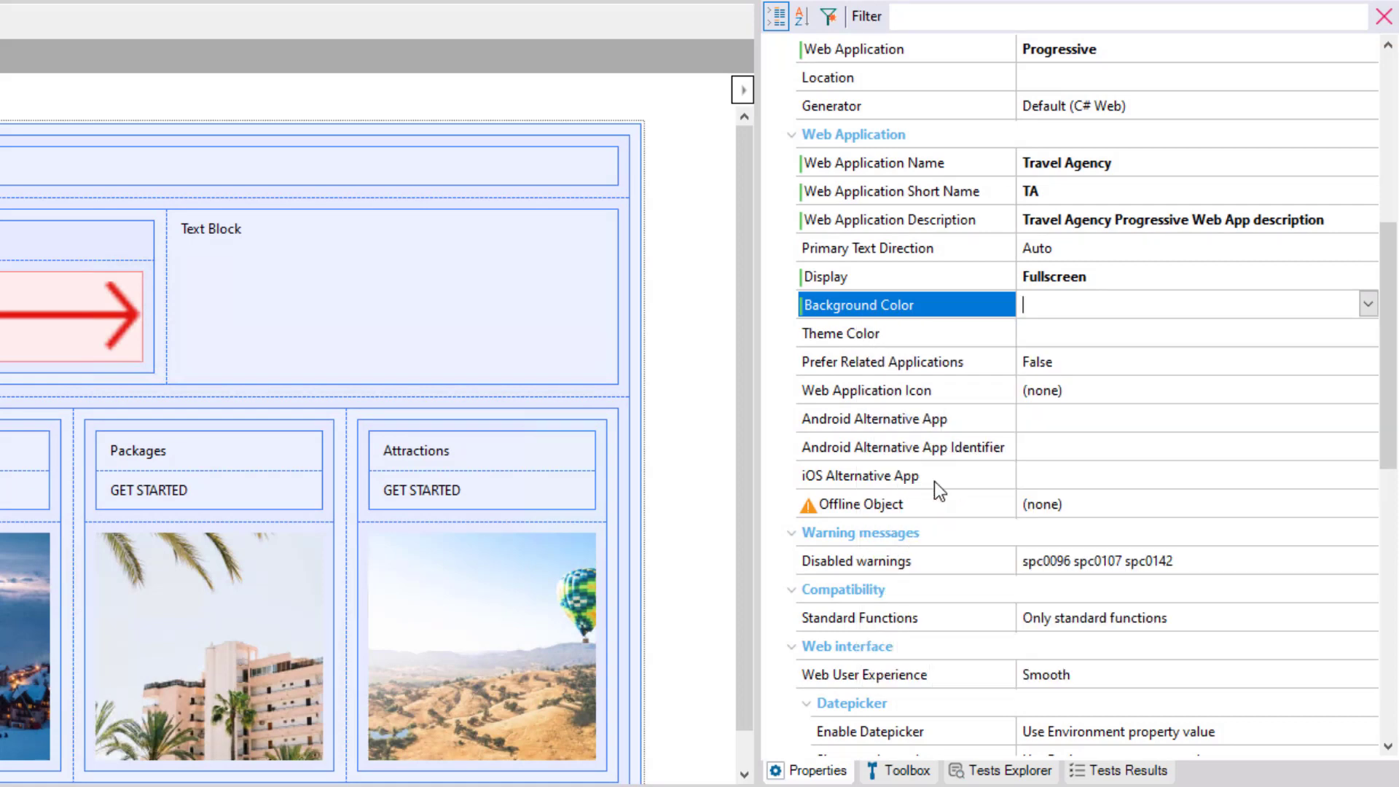
- Set the web application's Theme Color to the named color DarkRed
{"action": "left_click", "coordinate": [1074, 344]}
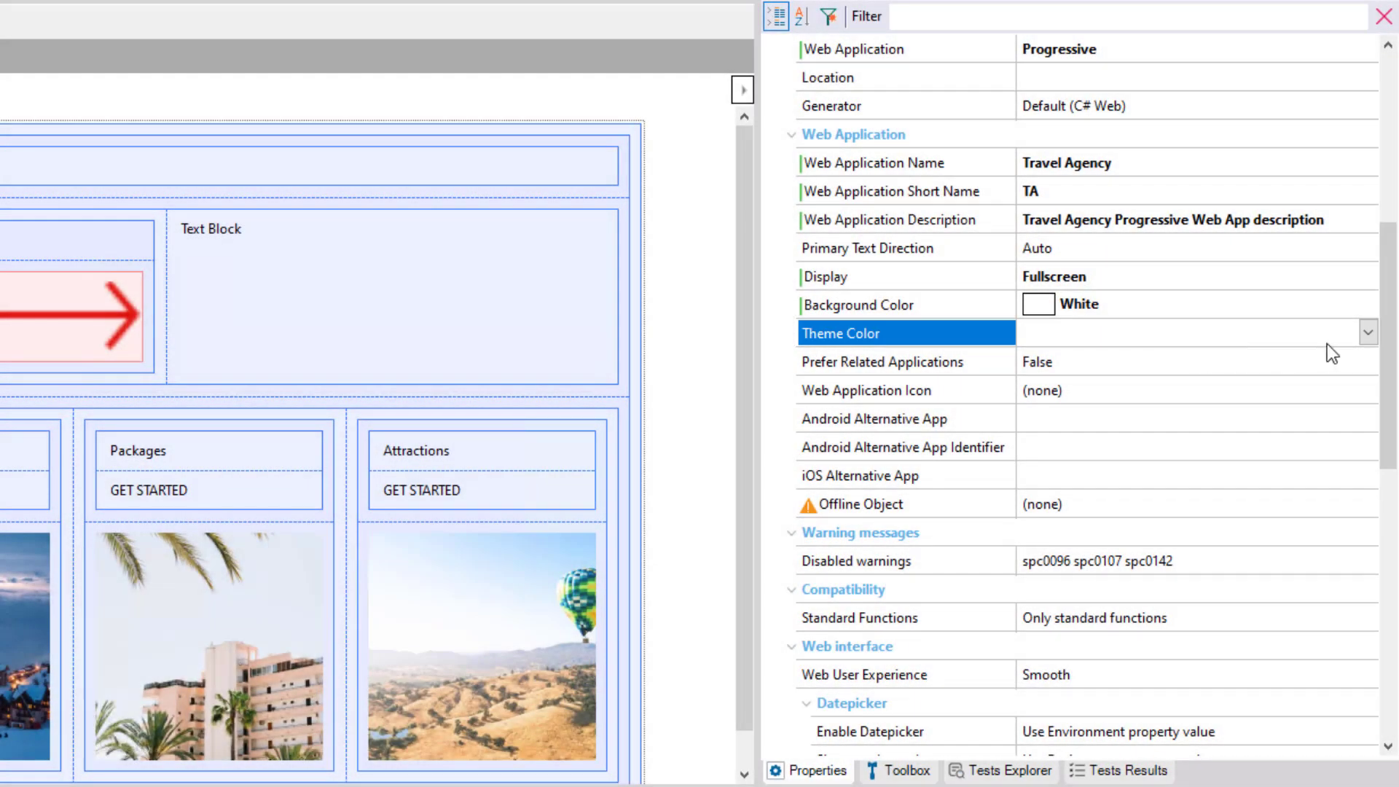
{"action": "left_click", "coordinate": [1368, 333]}
{"action": "left_click", "coordinate": [950, 362]}
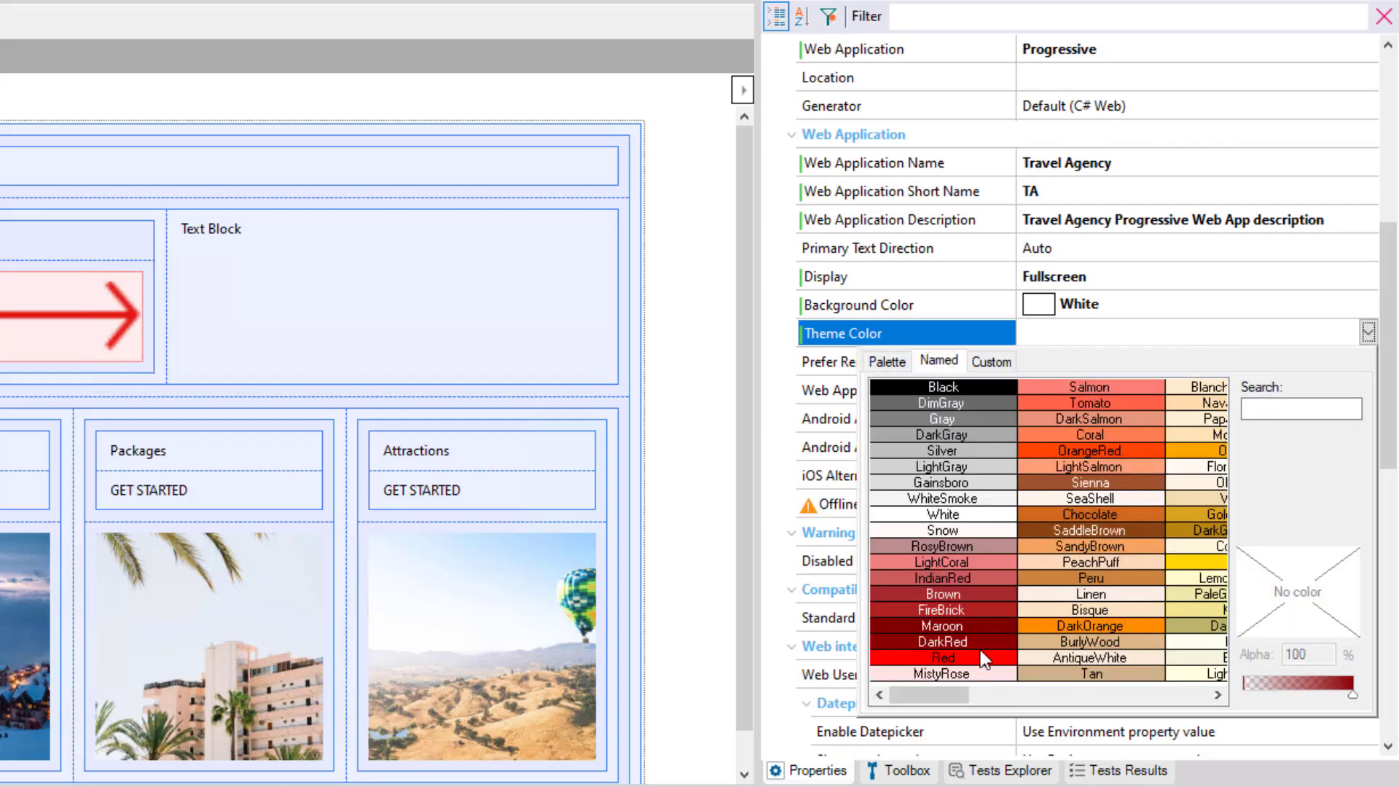
{"action": "left_click", "coordinate": [981, 647]}
{"action": "left_click", "coordinate": [1087, 362]}
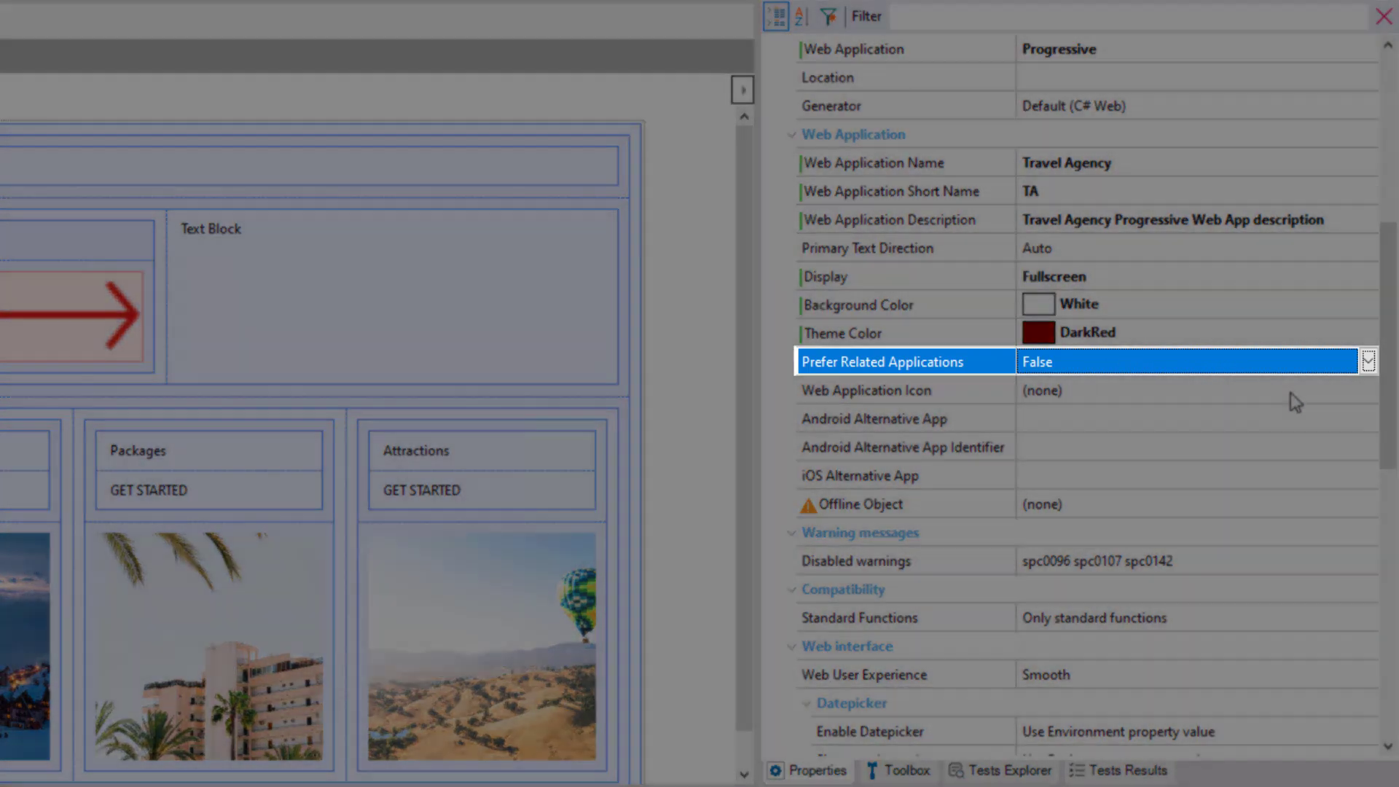
{"action": "left_click", "coordinate": [1293, 392]}
{"action": "left_click", "coordinate": [1373, 362]}
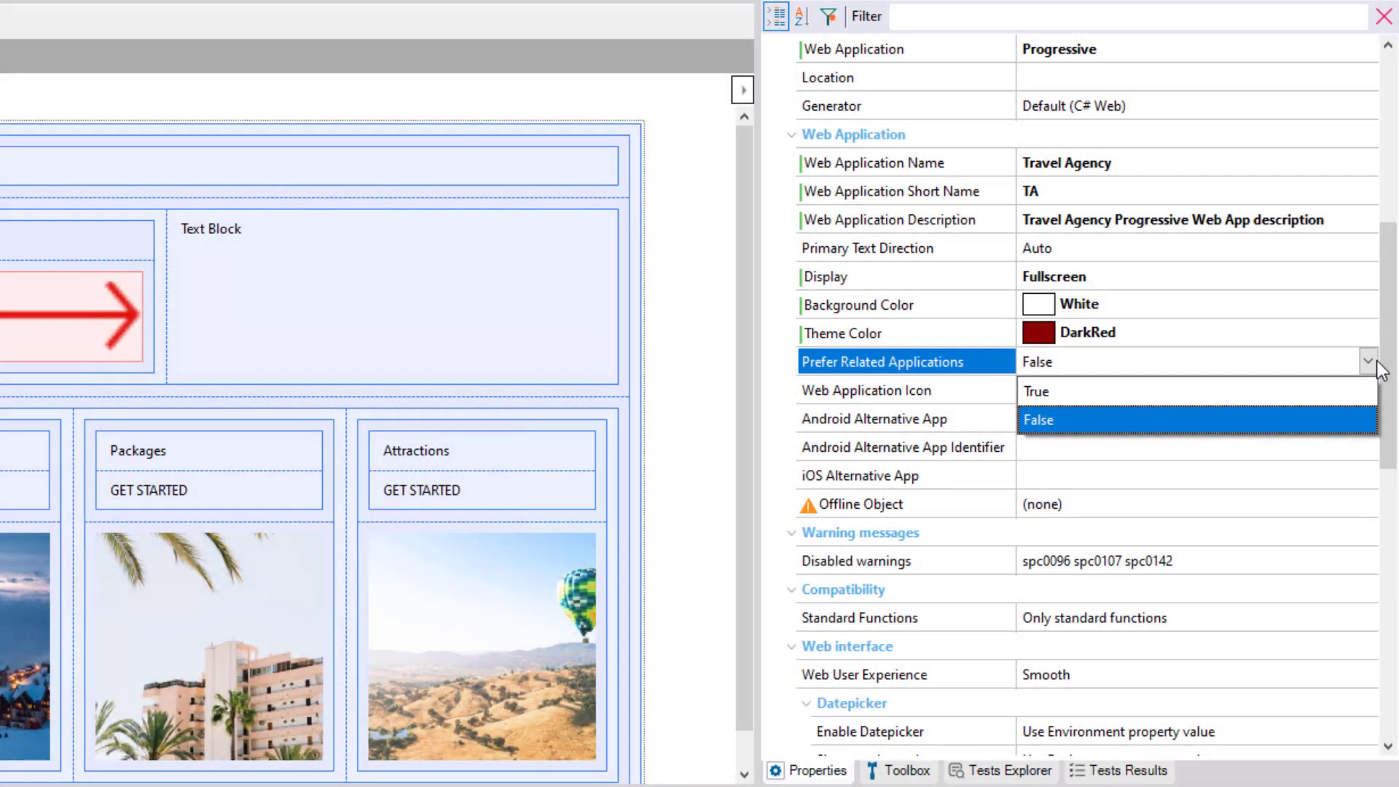
{"action": "left_click", "coordinate": [1367, 362]}
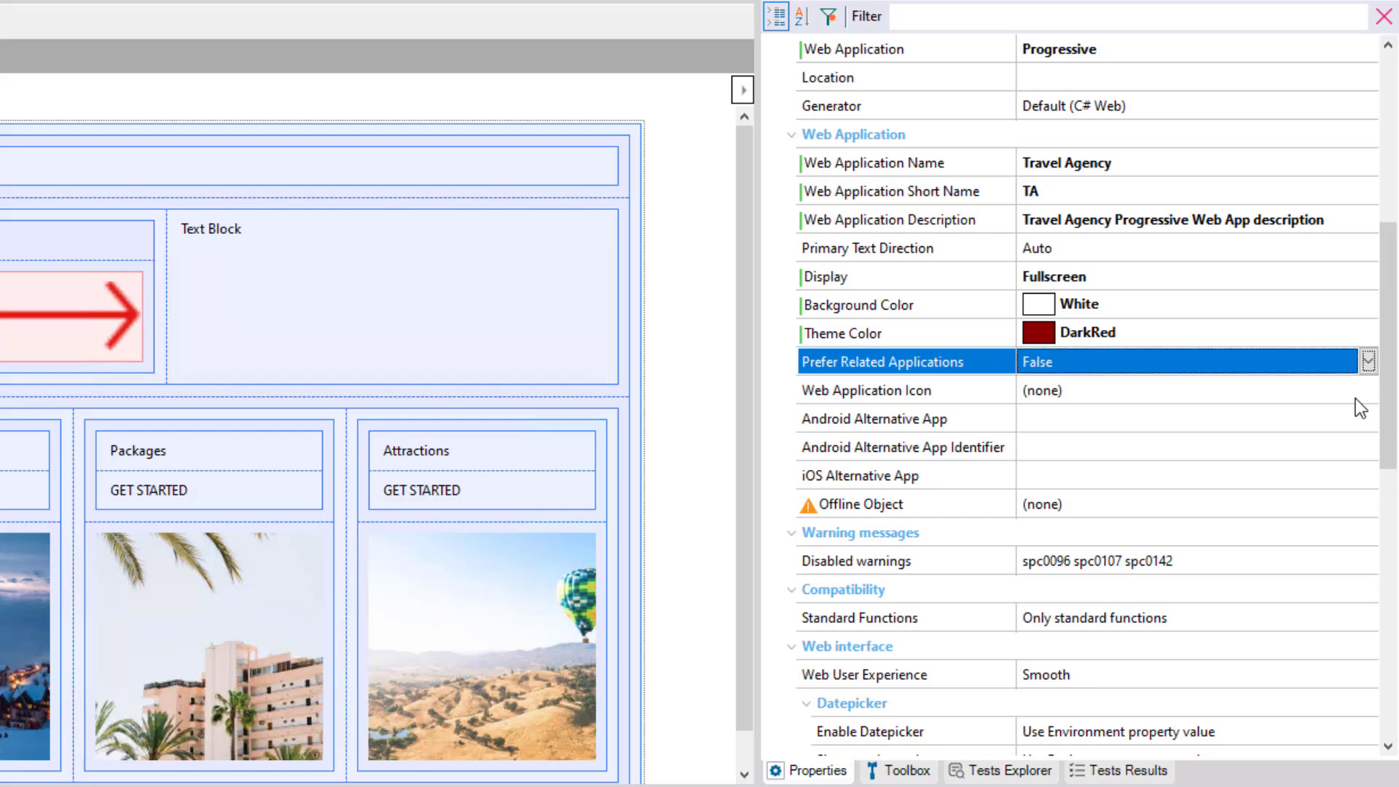
- Assign the existing TA image from the knowledge base as the Web Application Icon
{"action": "left_click", "coordinate": [1355, 397]}
{"action": "left_click", "coordinate": [1367, 397]}
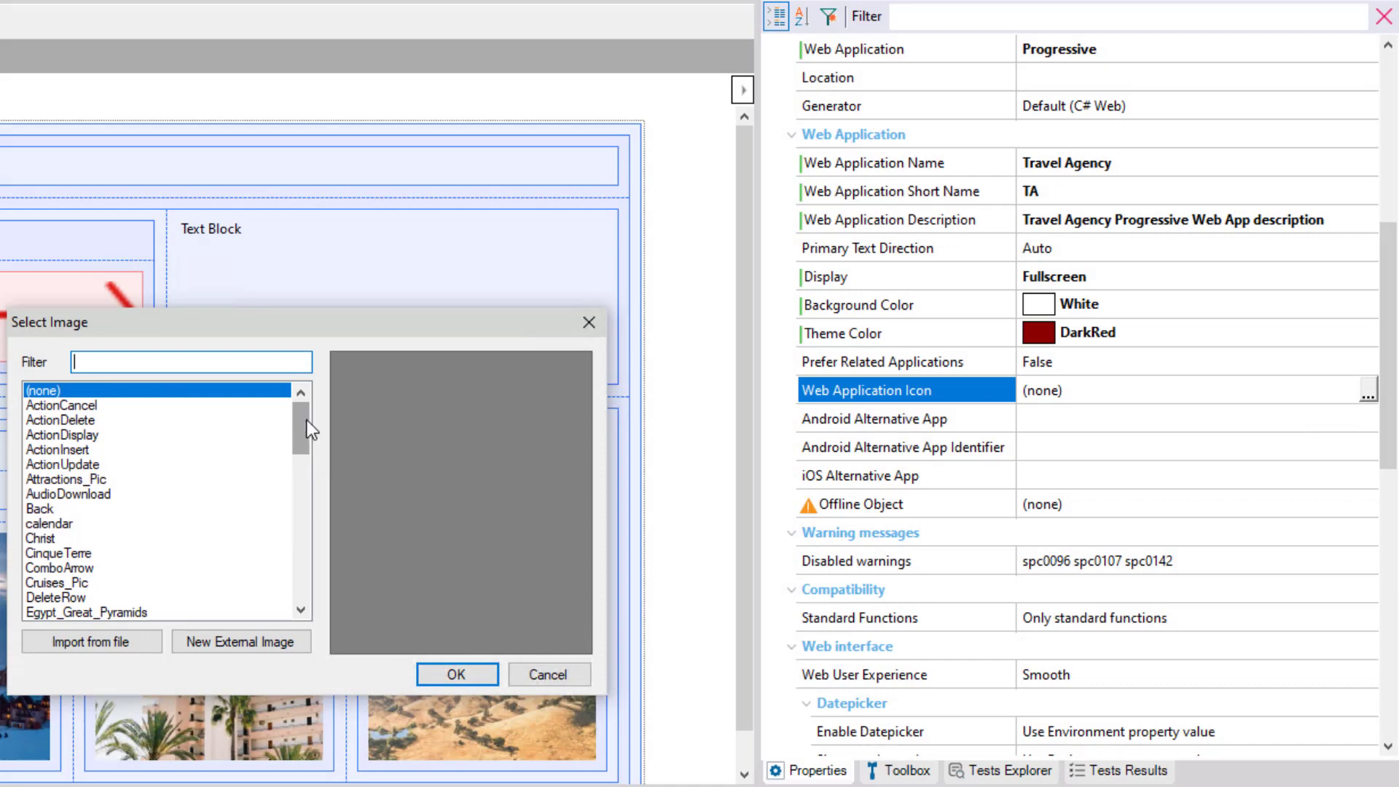
{"action": "left_click_drag", "start_coordinate": [302, 421], "coordinate": [300, 557]}
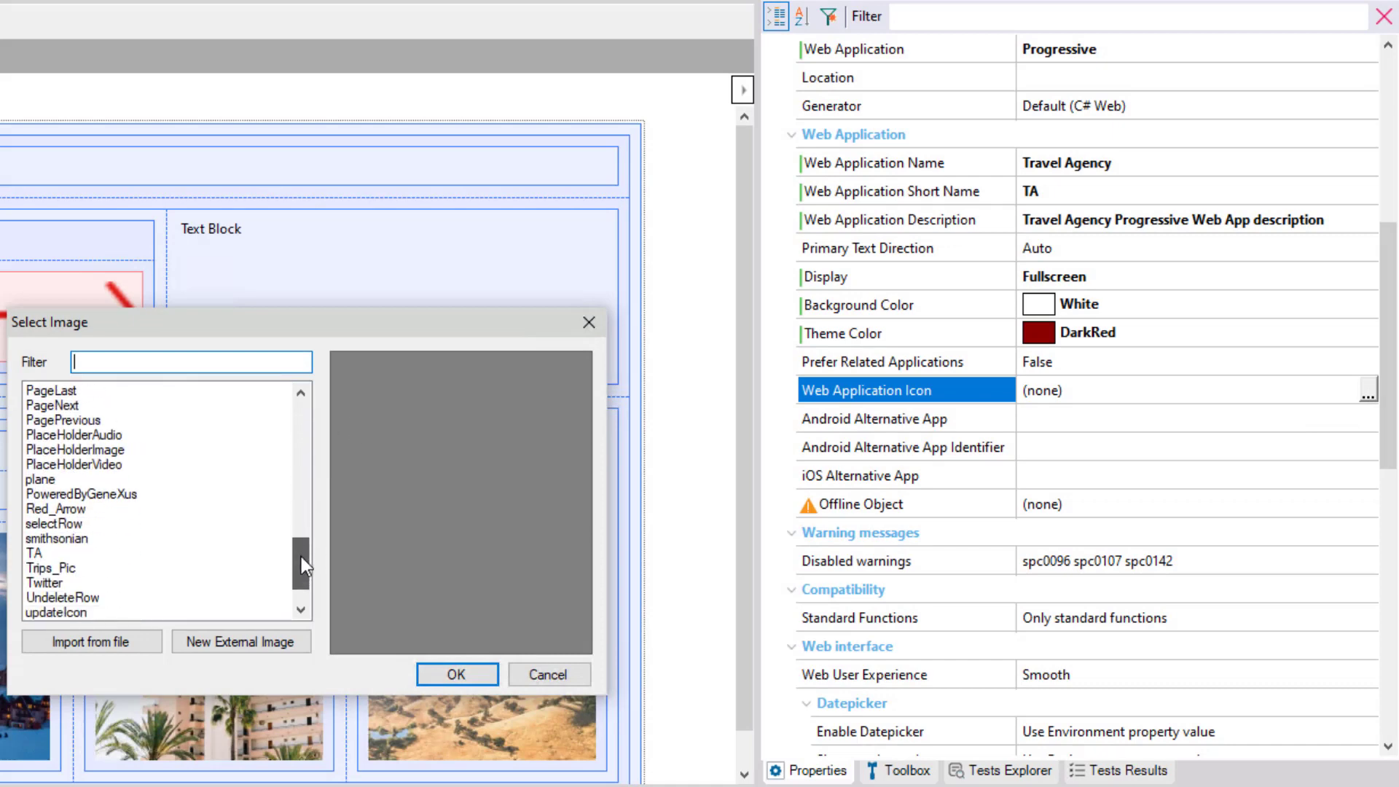
{"action": "left_click", "coordinate": [130, 552]}
{"action": "left_click", "coordinate": [458, 673]}
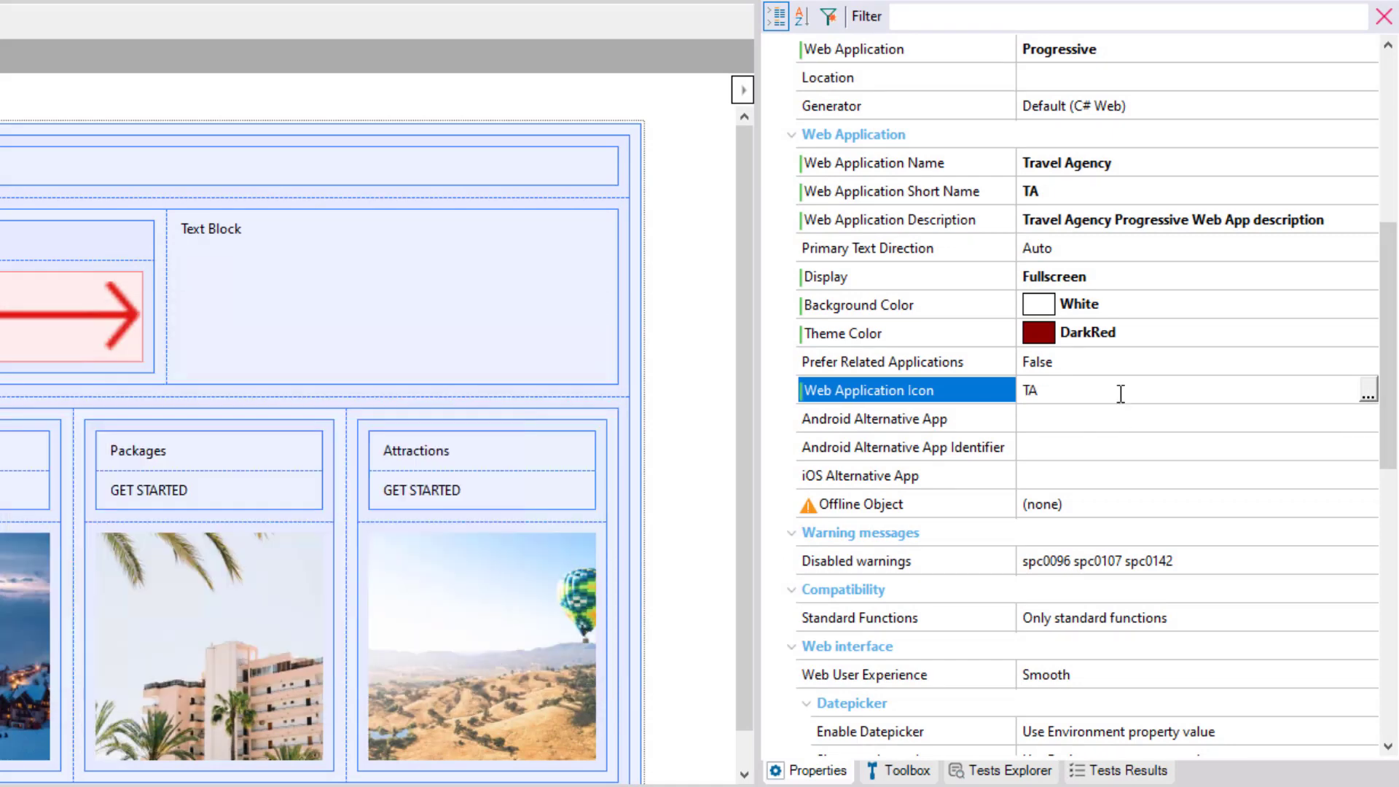
{"action": "left_click", "coordinate": [1117, 424]}
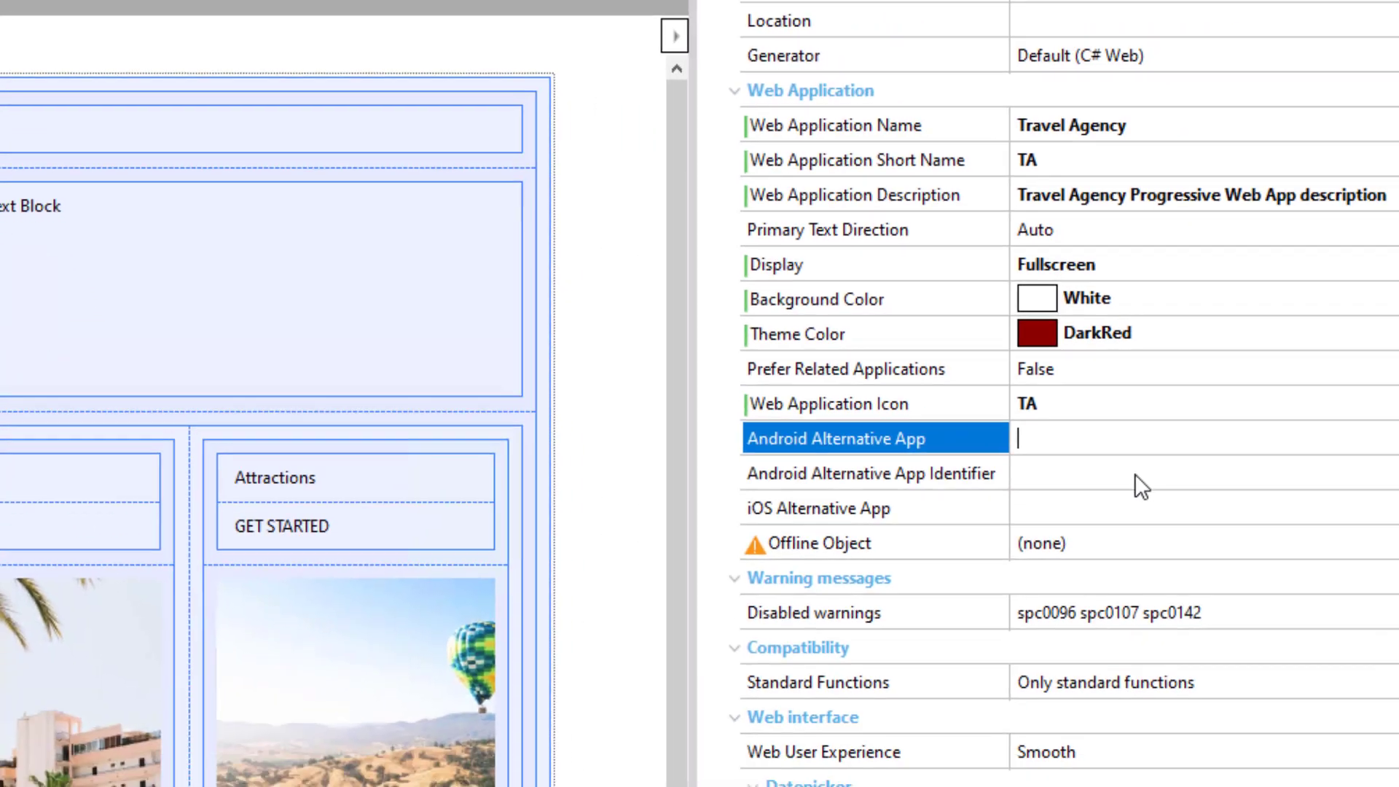
{"action": "left_click", "coordinate": [1077, 460]}
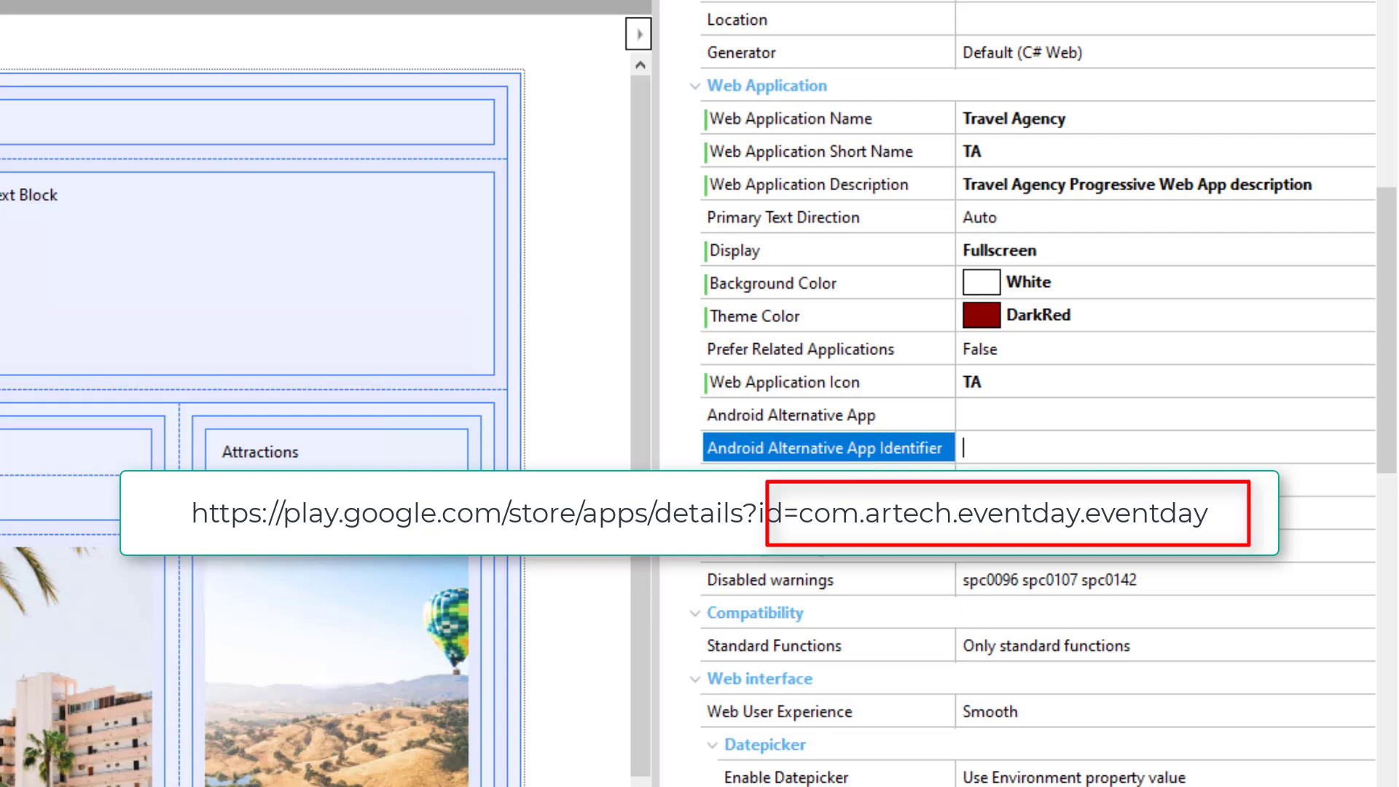
{"action": "left_click", "coordinate": [1076, 489]}
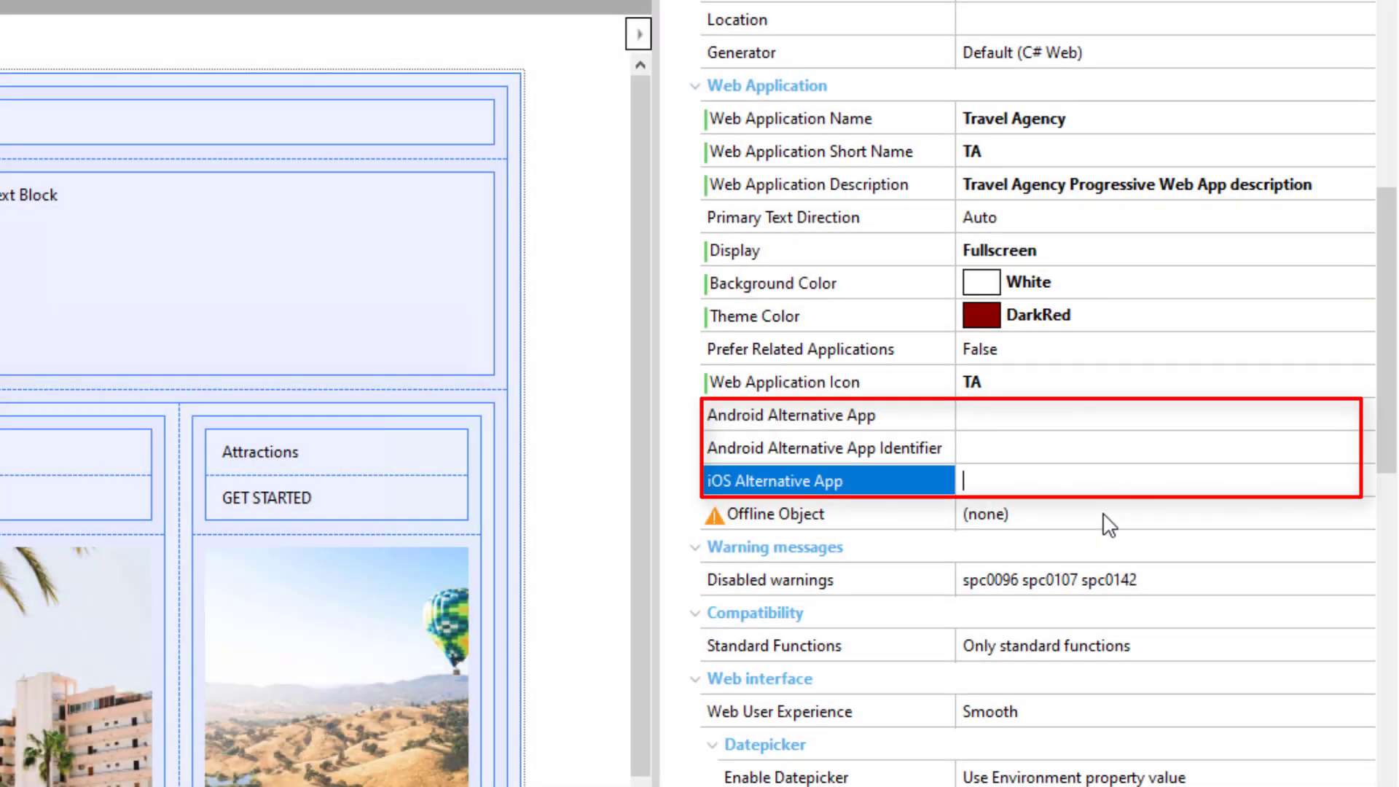
- Assign the About web panel as the Offline Object of the web application
{"action": "left_click", "coordinate": [1105, 522]}
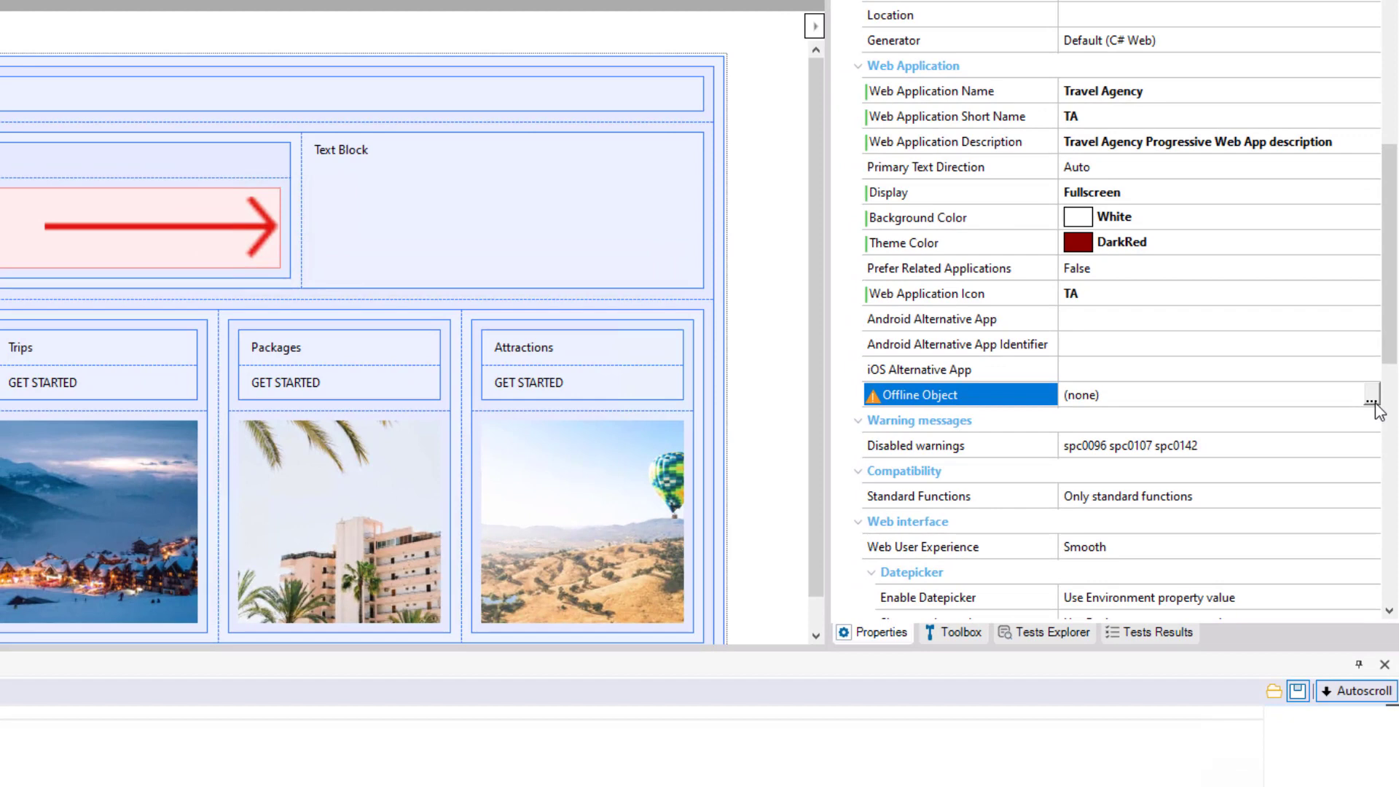
{"action": "left_click", "coordinate": [1371, 400]}
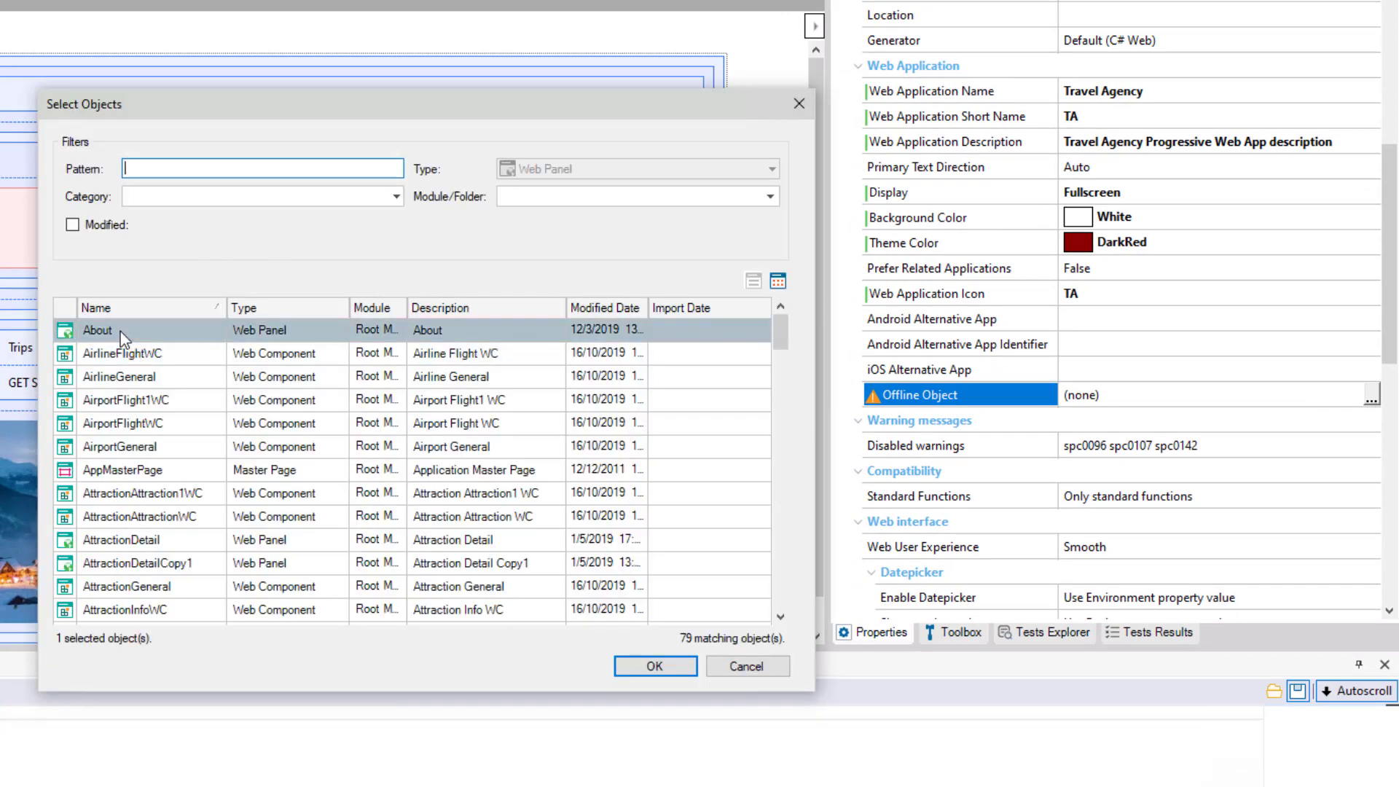
{"action": "left_click", "coordinate": [655, 666]}
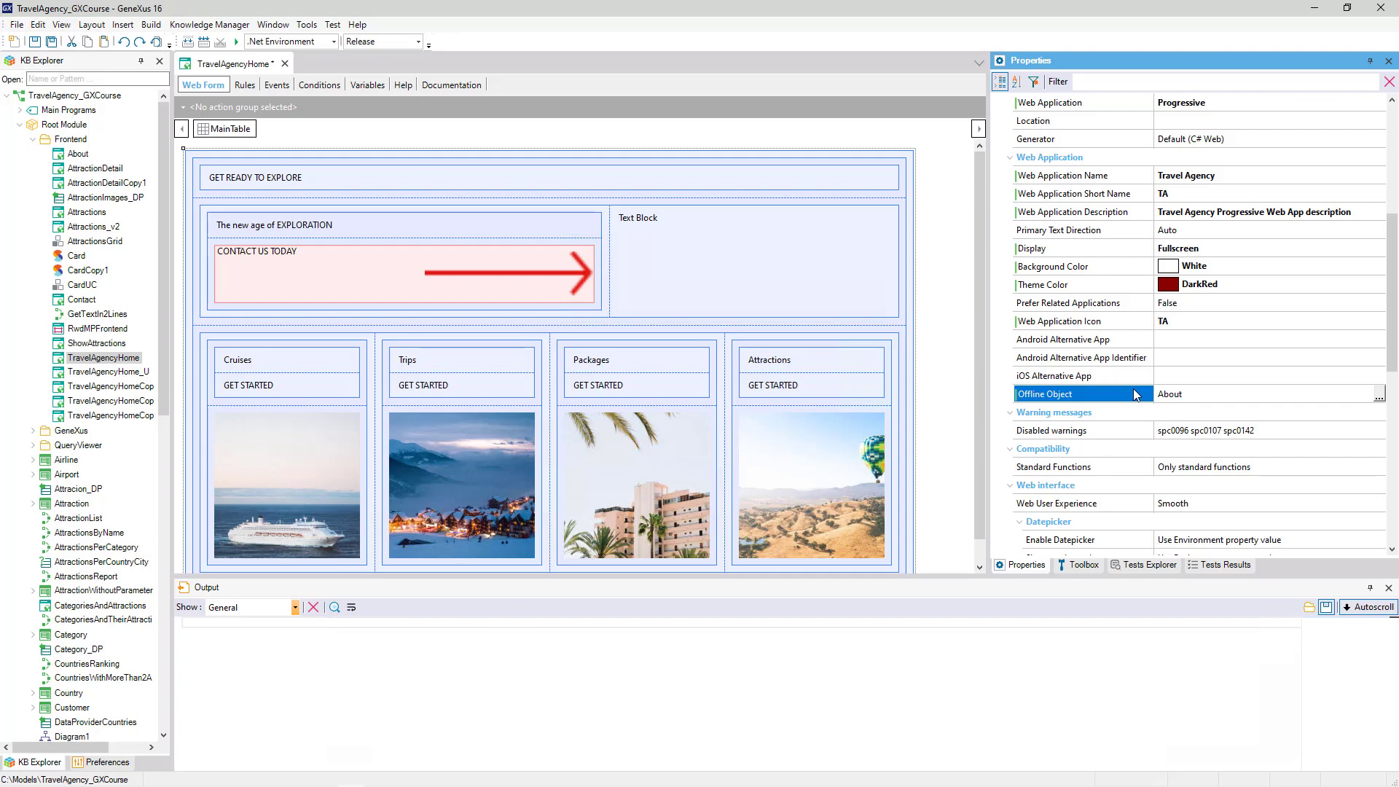
{"action": "left_click", "coordinate": [1178, 416]}
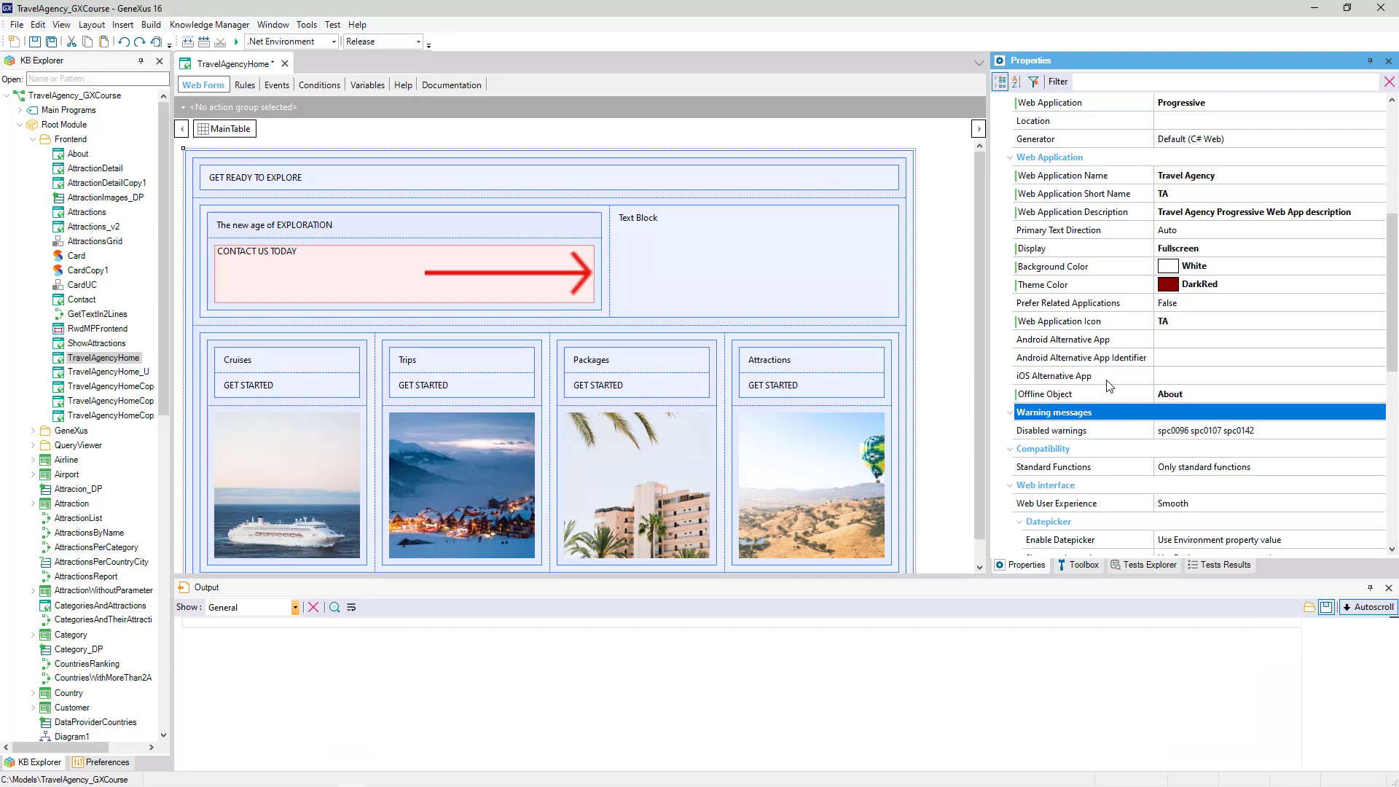
- Save the TravelAgencyHome web panel and execute it using Run With This Only
{"action": "left_click", "coordinate": [34, 42]}
{"action": "left_click", "coordinate": [219, 66]}
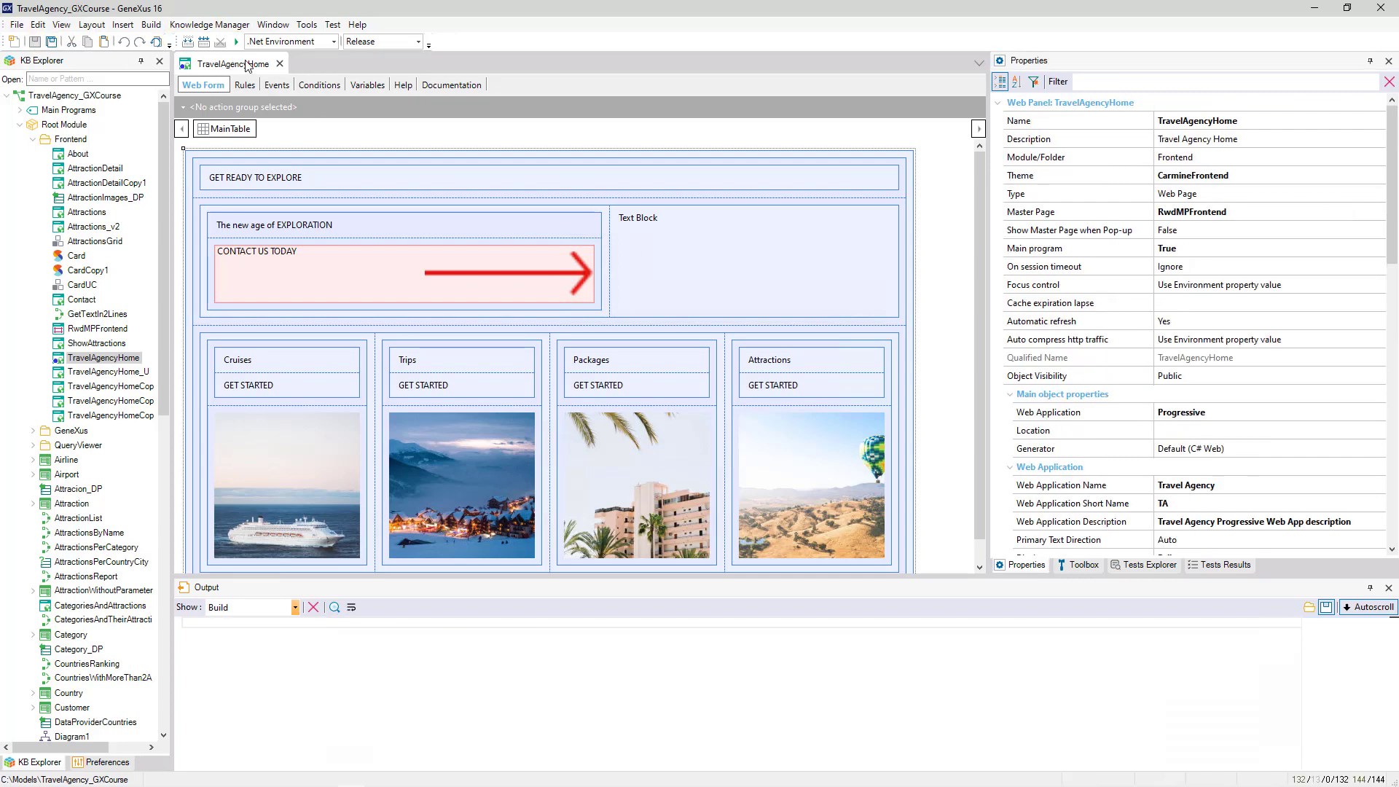
{"action": "right_click", "coordinate": [249, 67]}
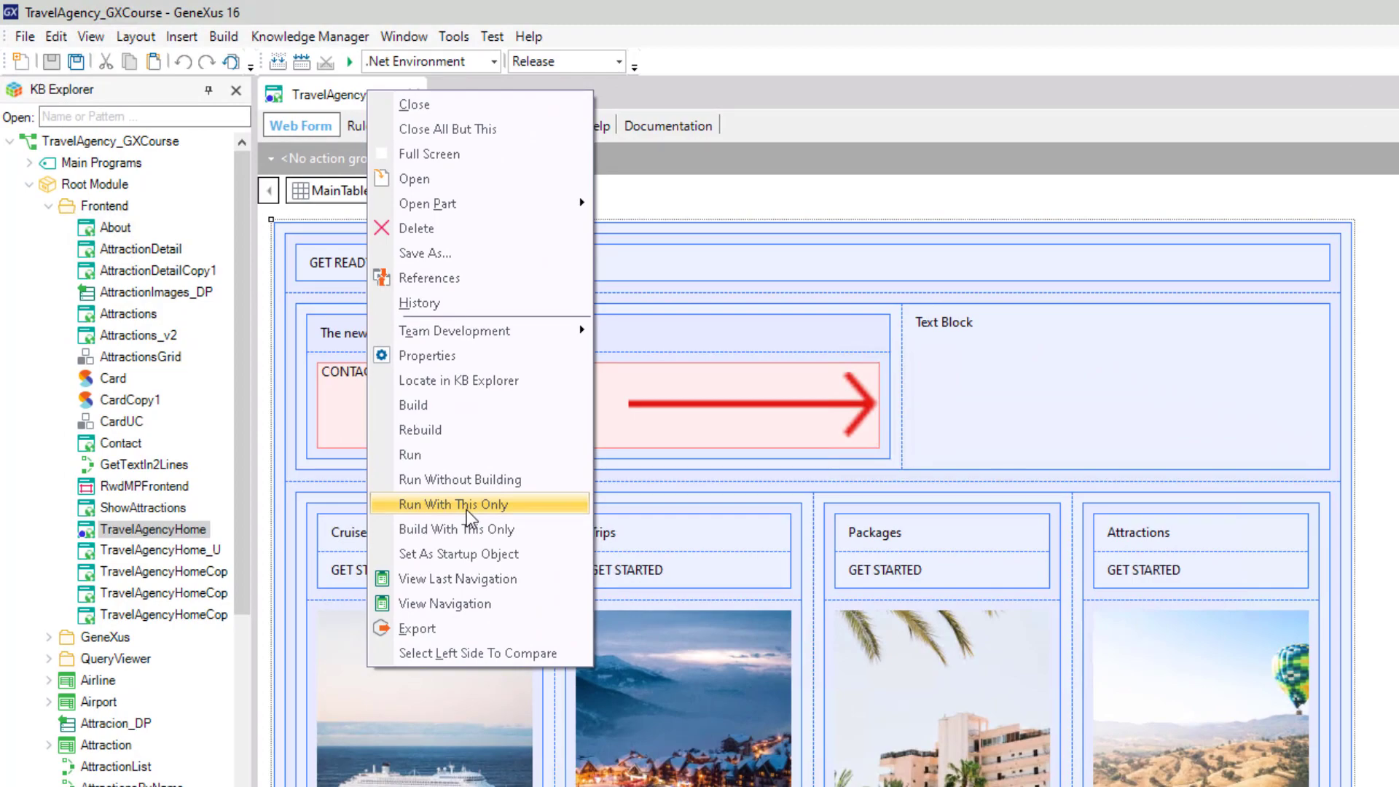
{"action": "left_click", "coordinate": [466, 506]}
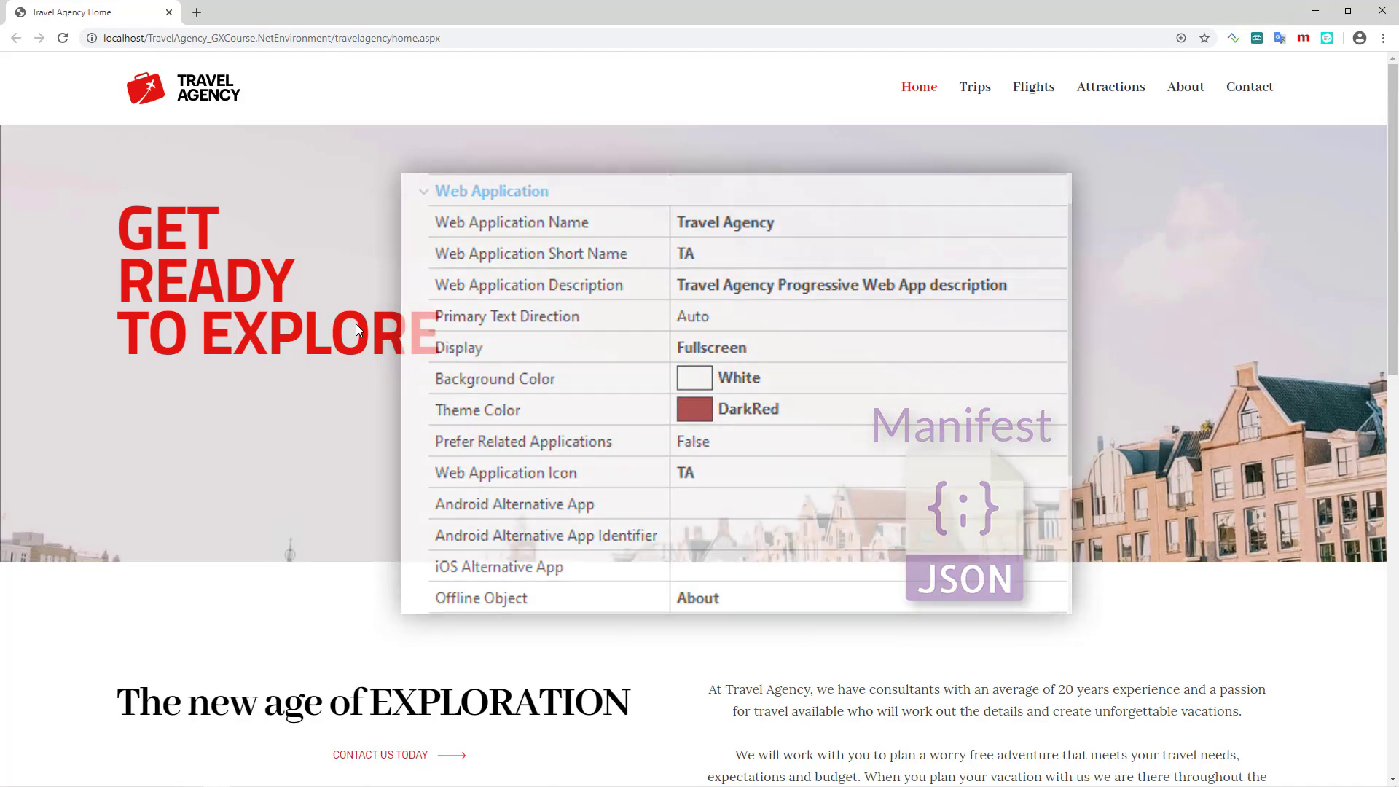
- Inspect the Travel Agency page's App Manifest in the developer tools and review the contents of its manifest.json file
{"action": "right_click", "coordinate": [406, 518]}
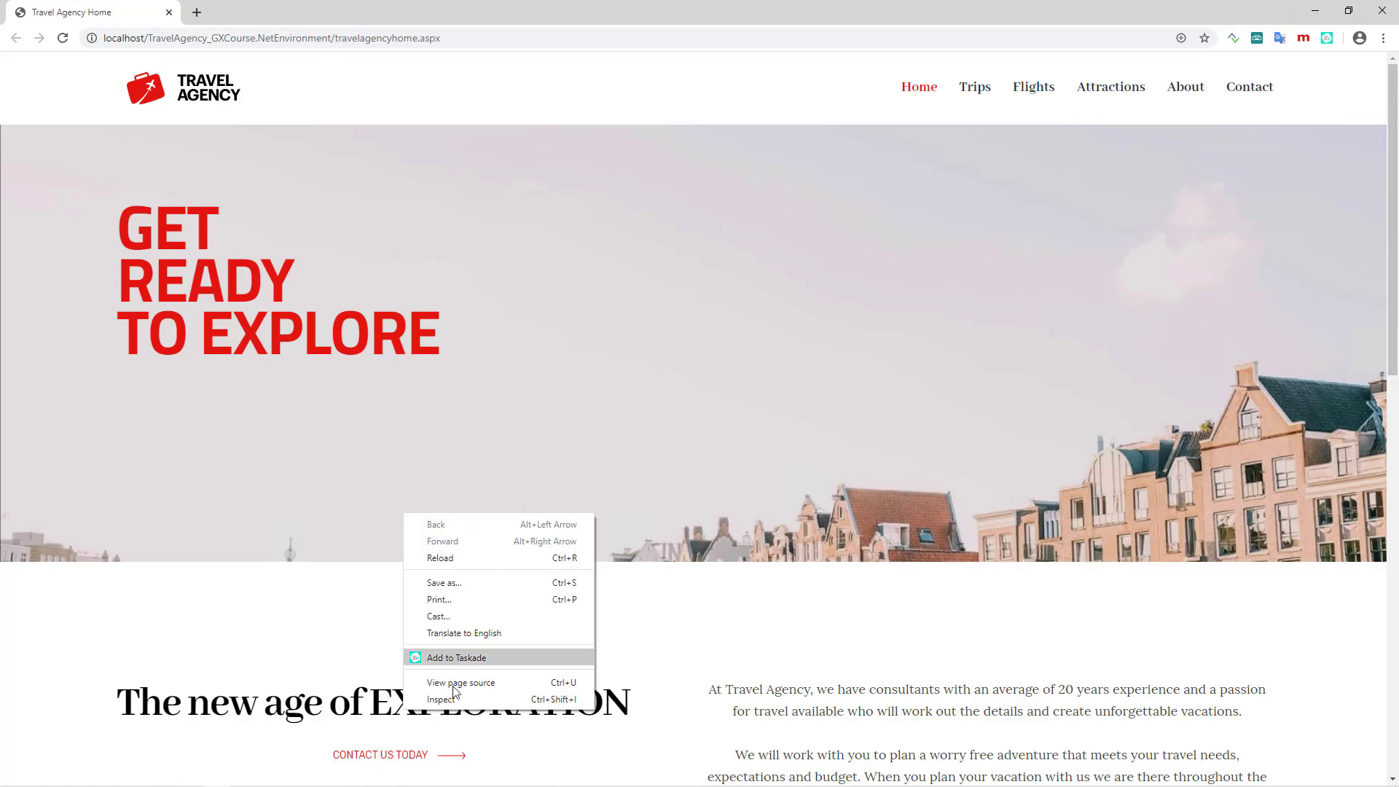
{"action": "left_click", "coordinate": [454, 701]}
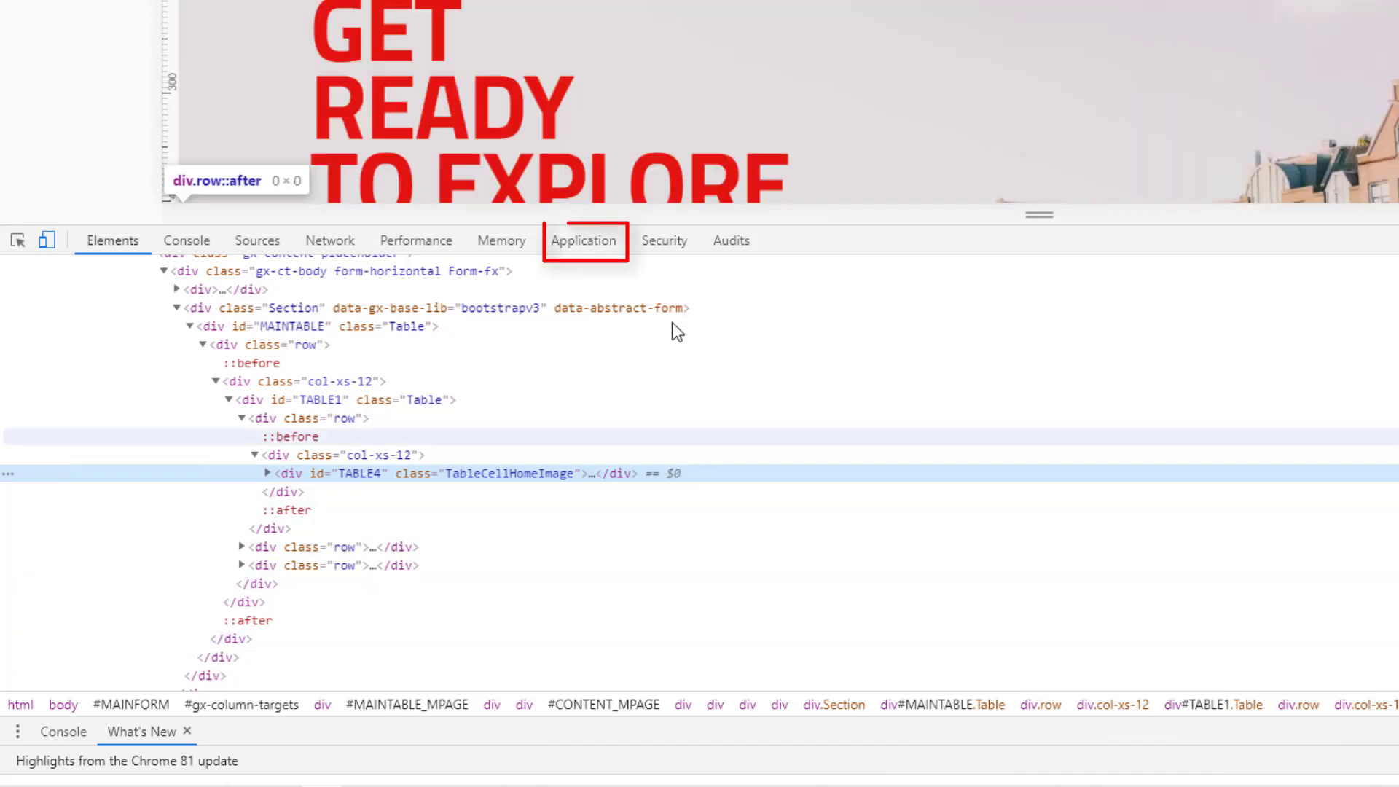
{"action": "left_click", "coordinate": [600, 247]}
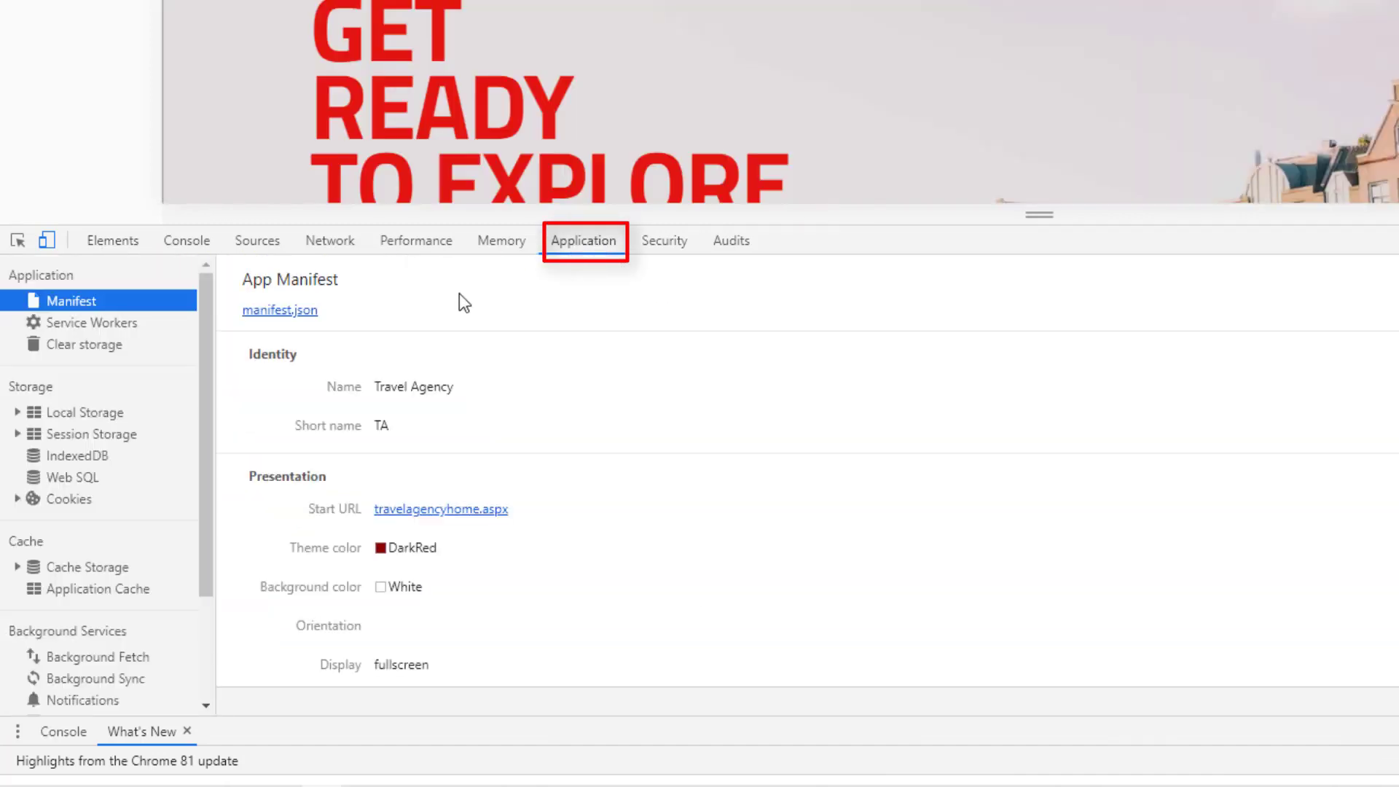
{"action": "left_click", "coordinate": [284, 310]}
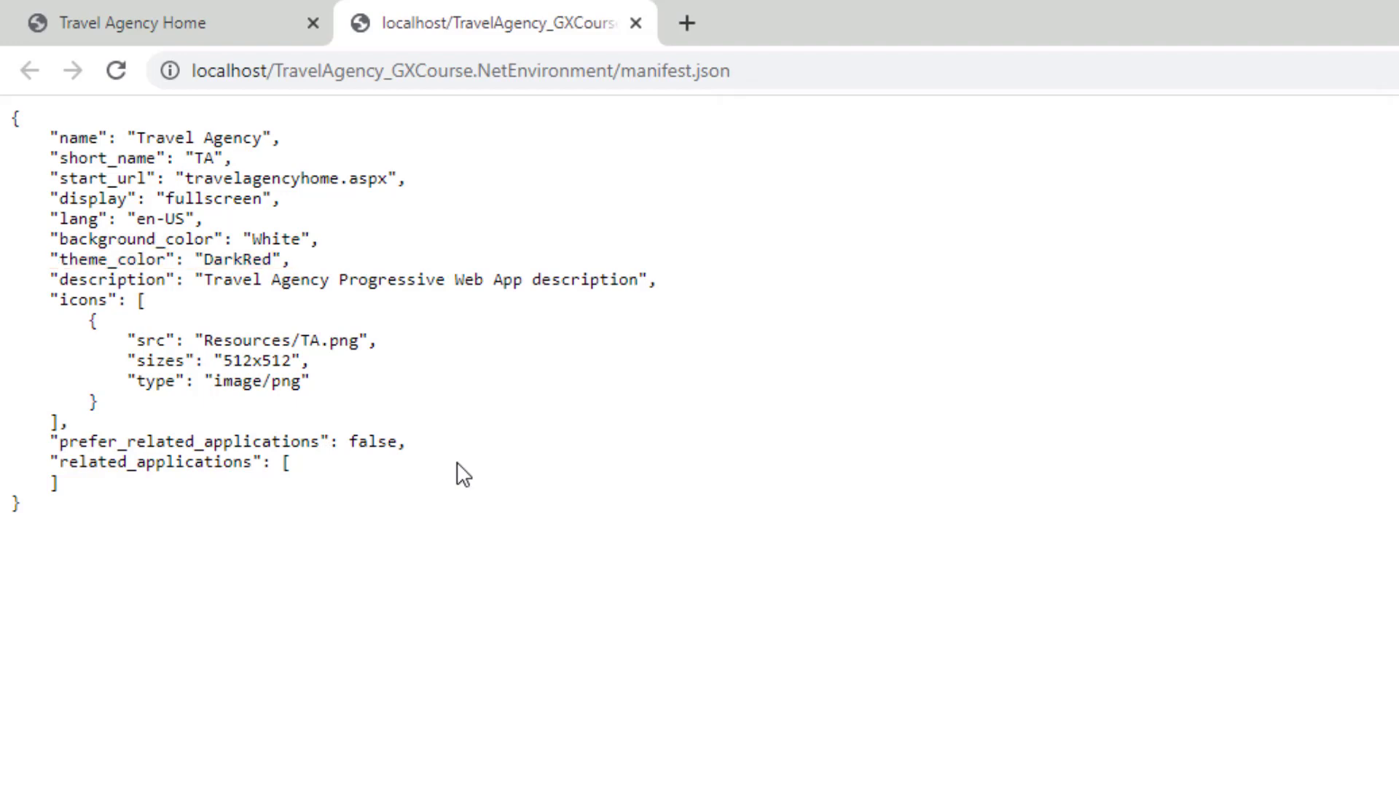
{"action": "left_click", "coordinate": [635, 22]}
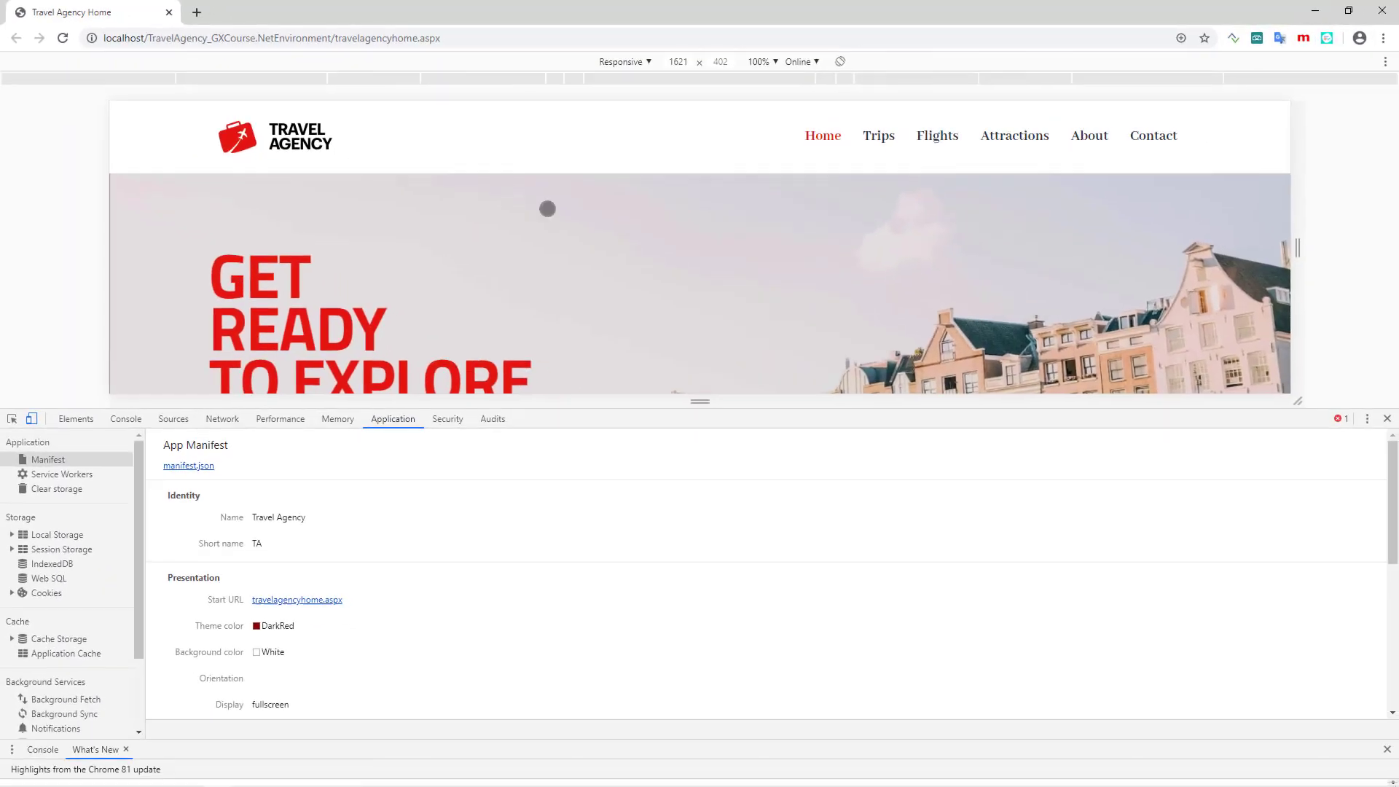
{"action": "left_click", "coordinate": [1388, 419]}
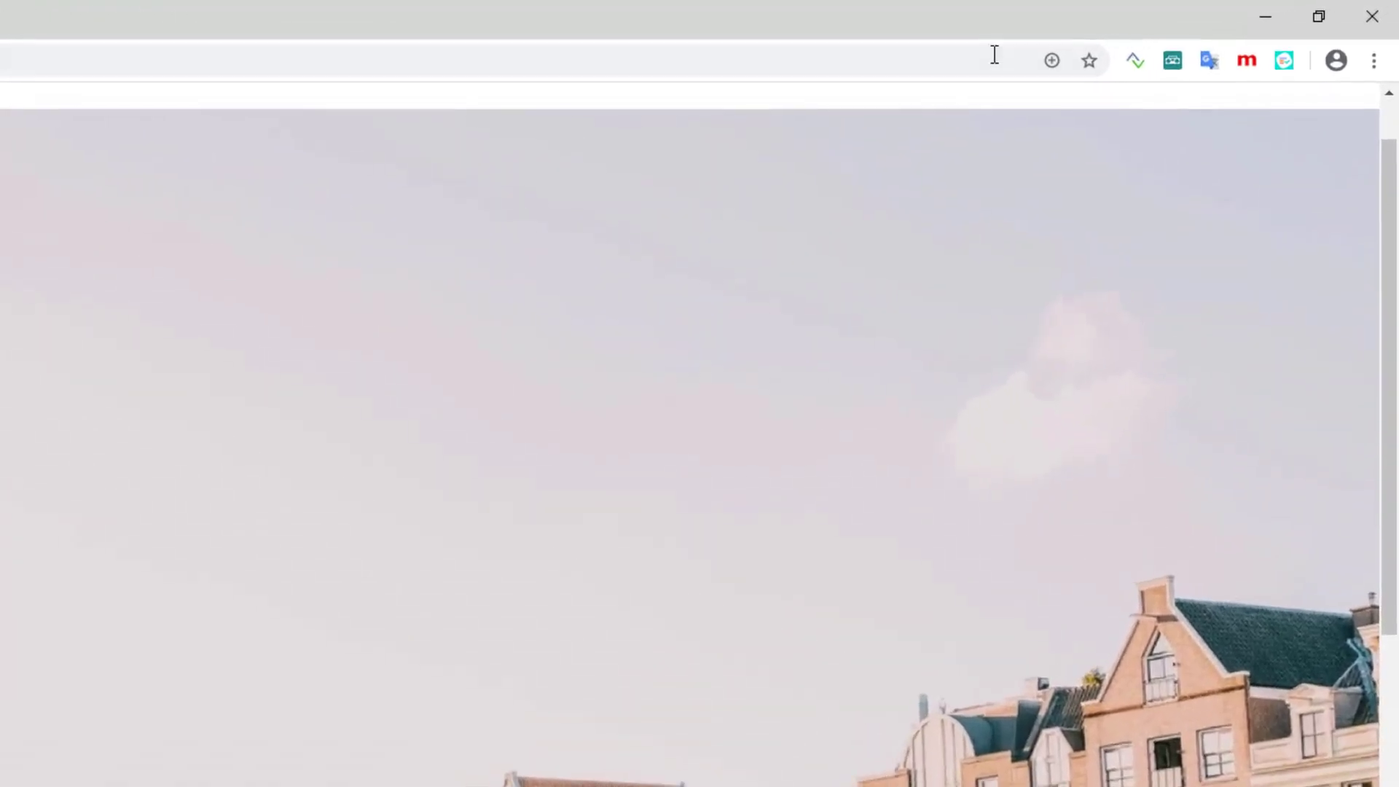
- Install the Travel Agency page as a desktop app from the browser and view its home page in the app window
{"action": "left_click", "coordinate": [1050, 59]}
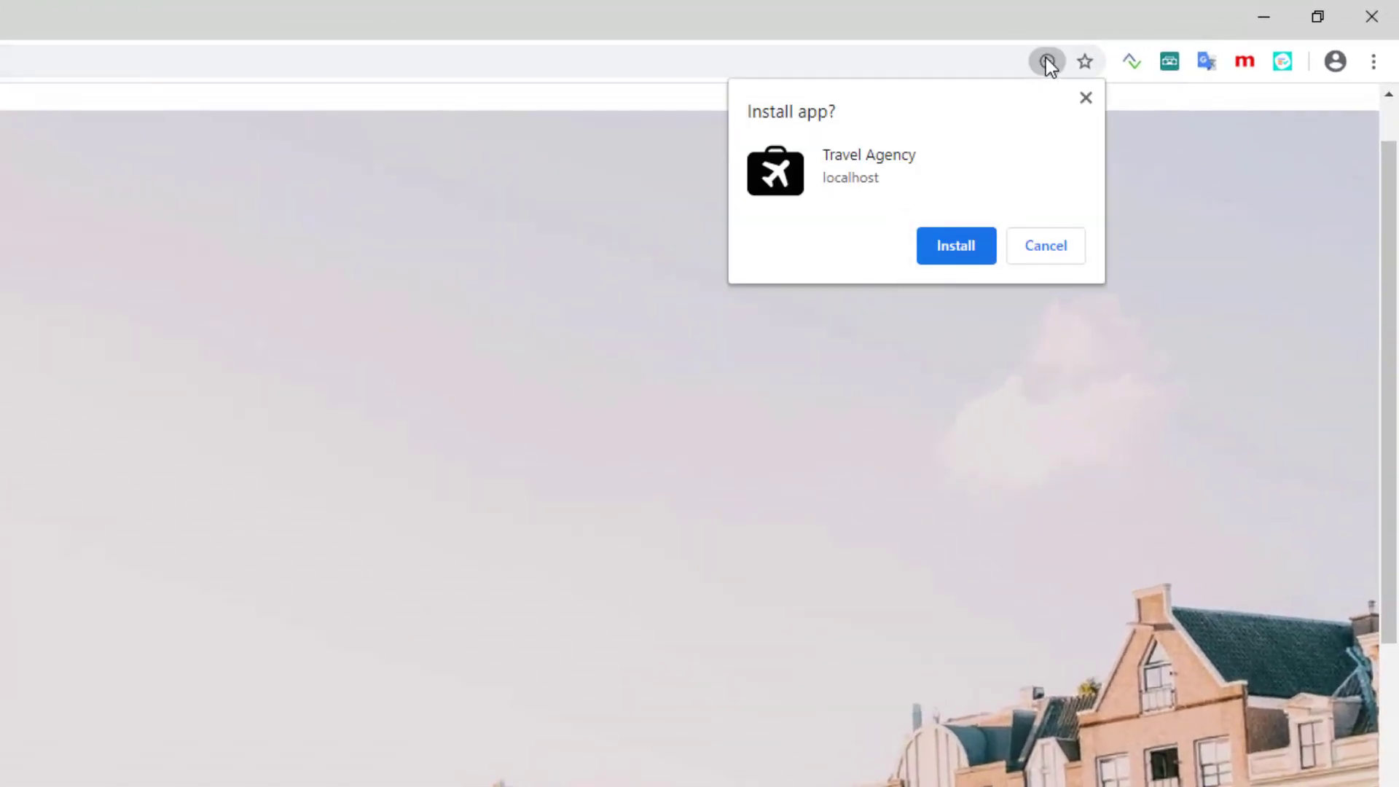
{"action": "left_click", "coordinate": [1071, 247]}
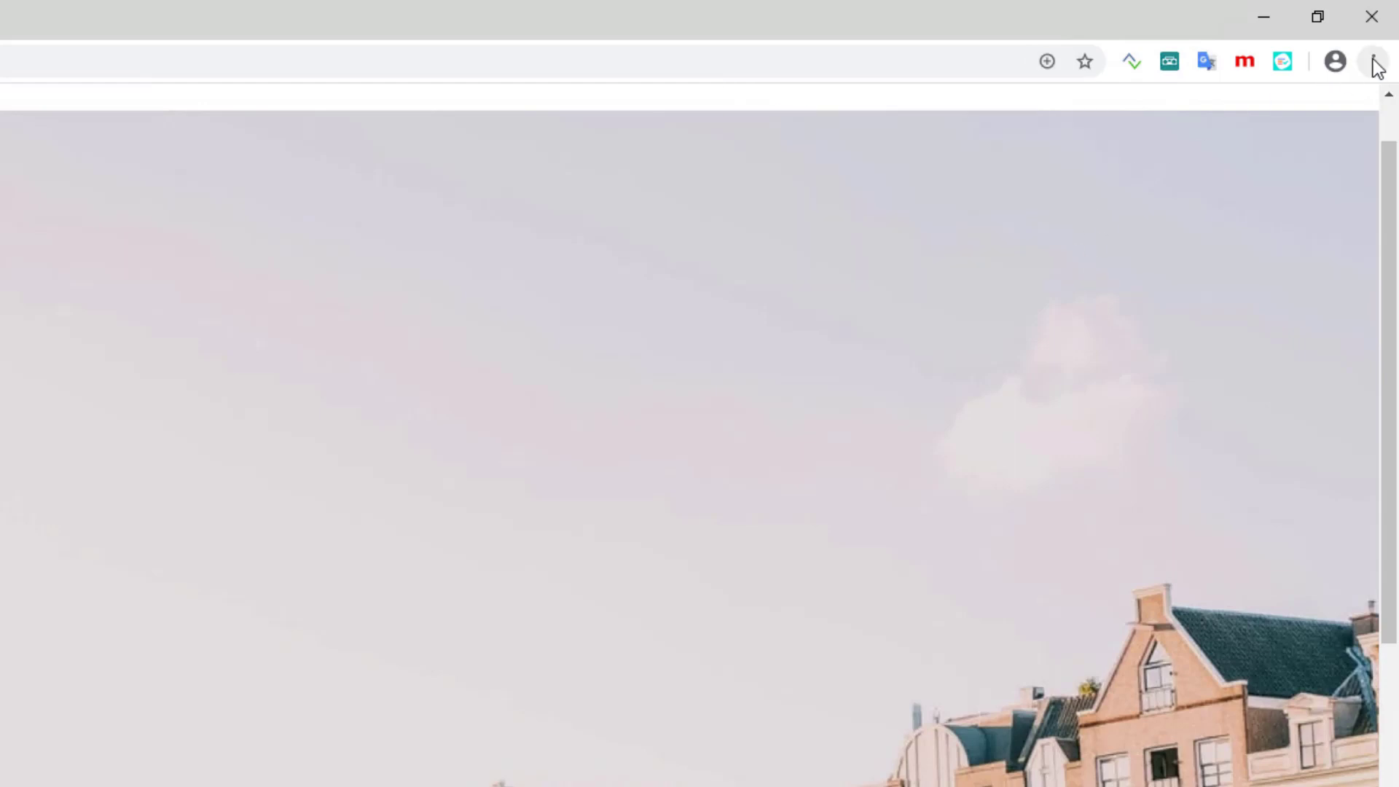
{"action": "left_click", "coordinate": [1374, 62]}
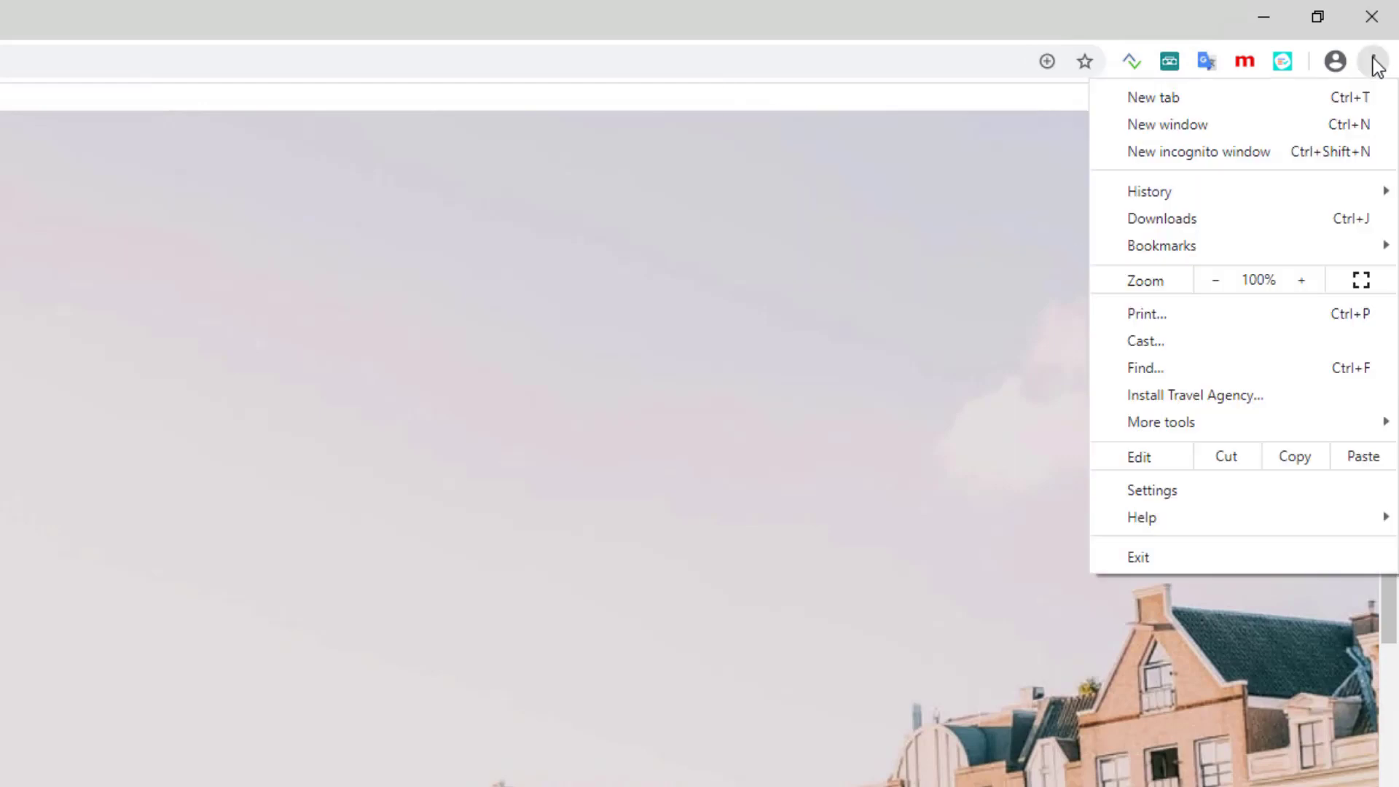
{"action": "left_click", "coordinate": [1191, 396]}
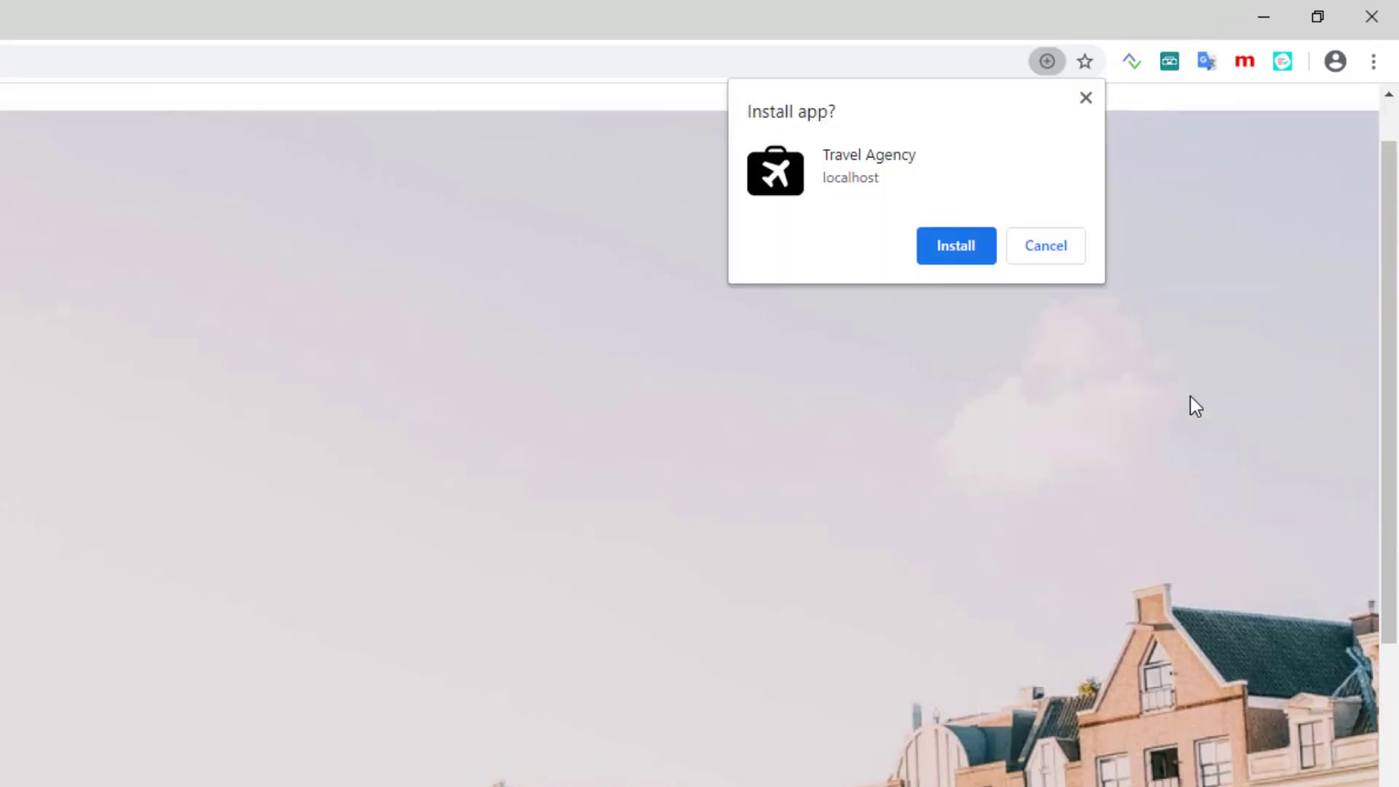
{"action": "left_click", "coordinate": [926, 239]}
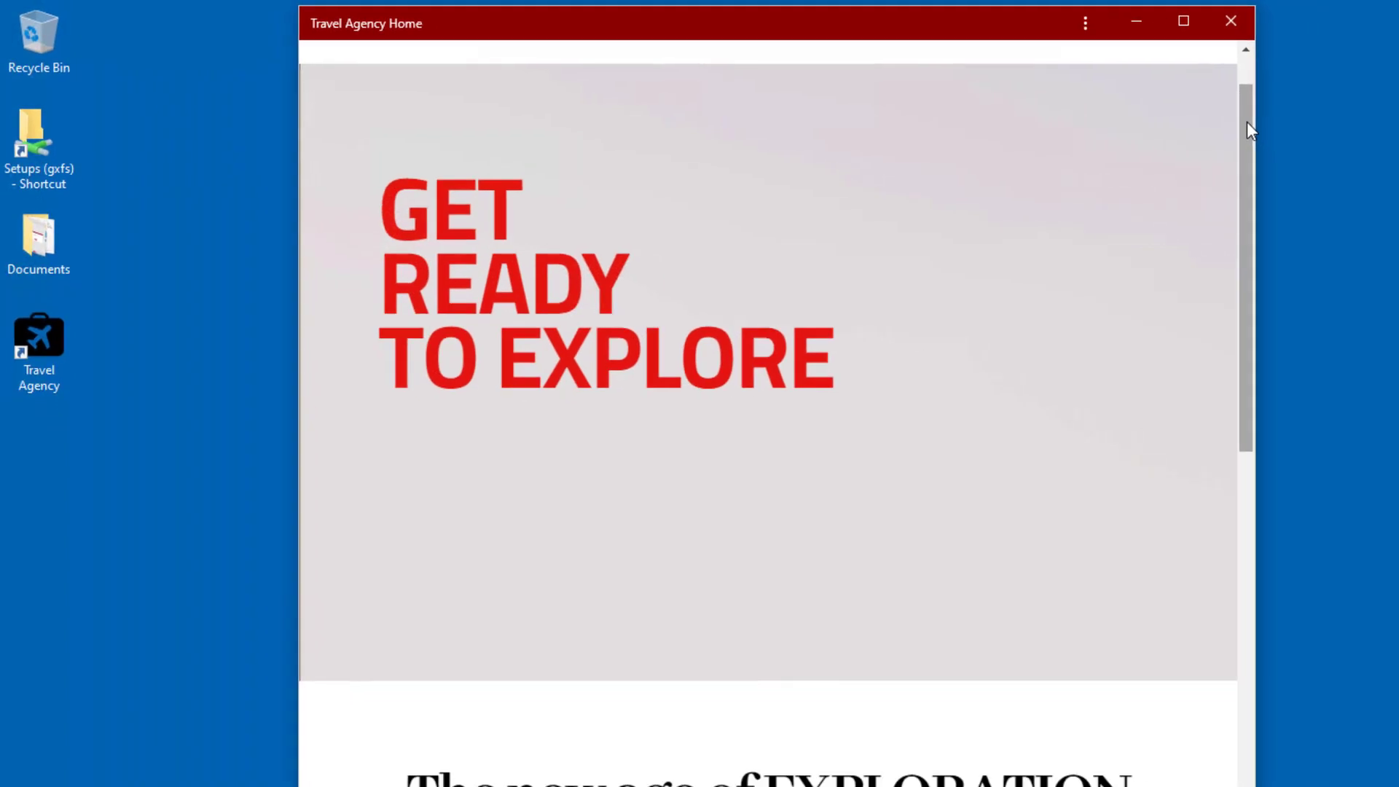
{"action": "left_click_drag", "start_coordinate": [1248, 121], "coordinate": [876, 30]}
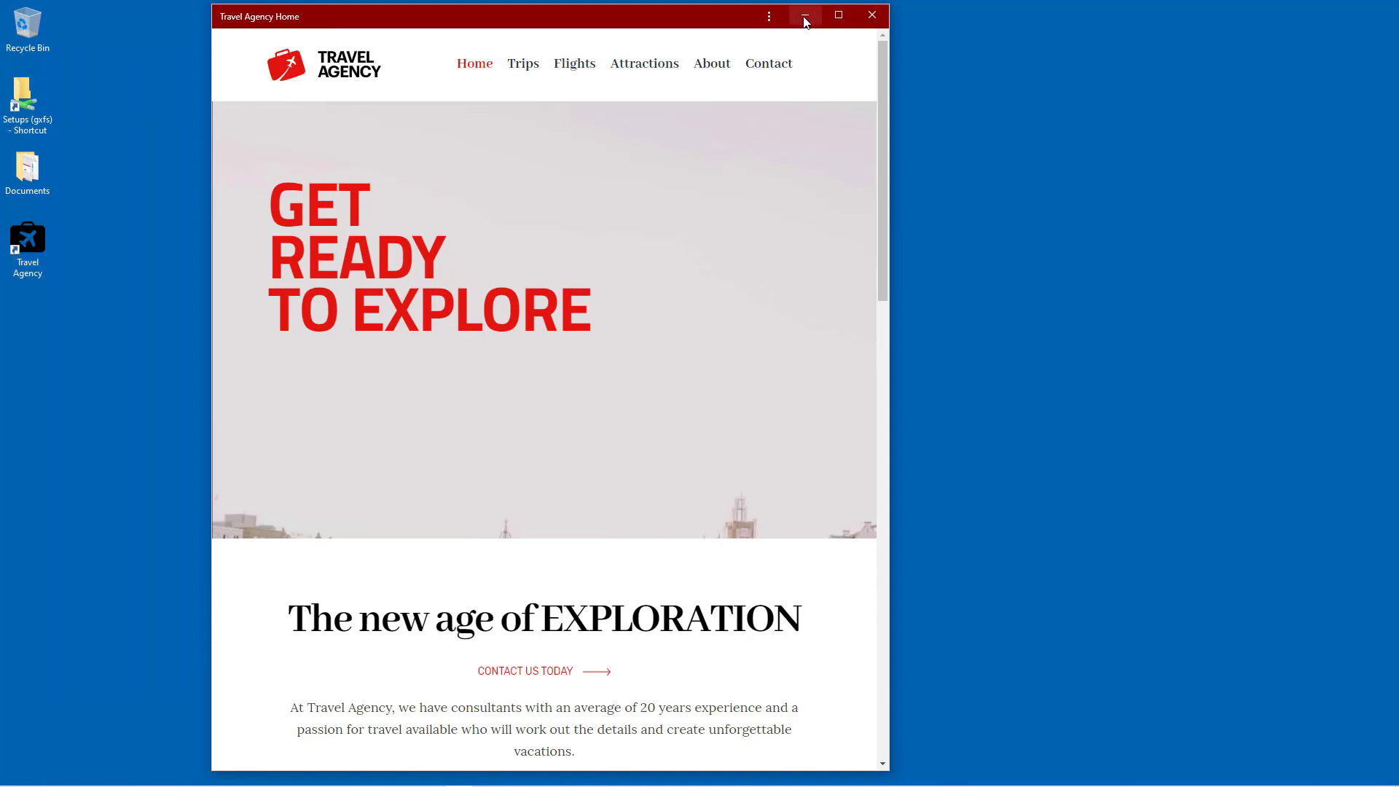
- Uninstall the Travel Agency desktop app, also clearing its data from Chrome
{"action": "left_click", "coordinate": [769, 16]}
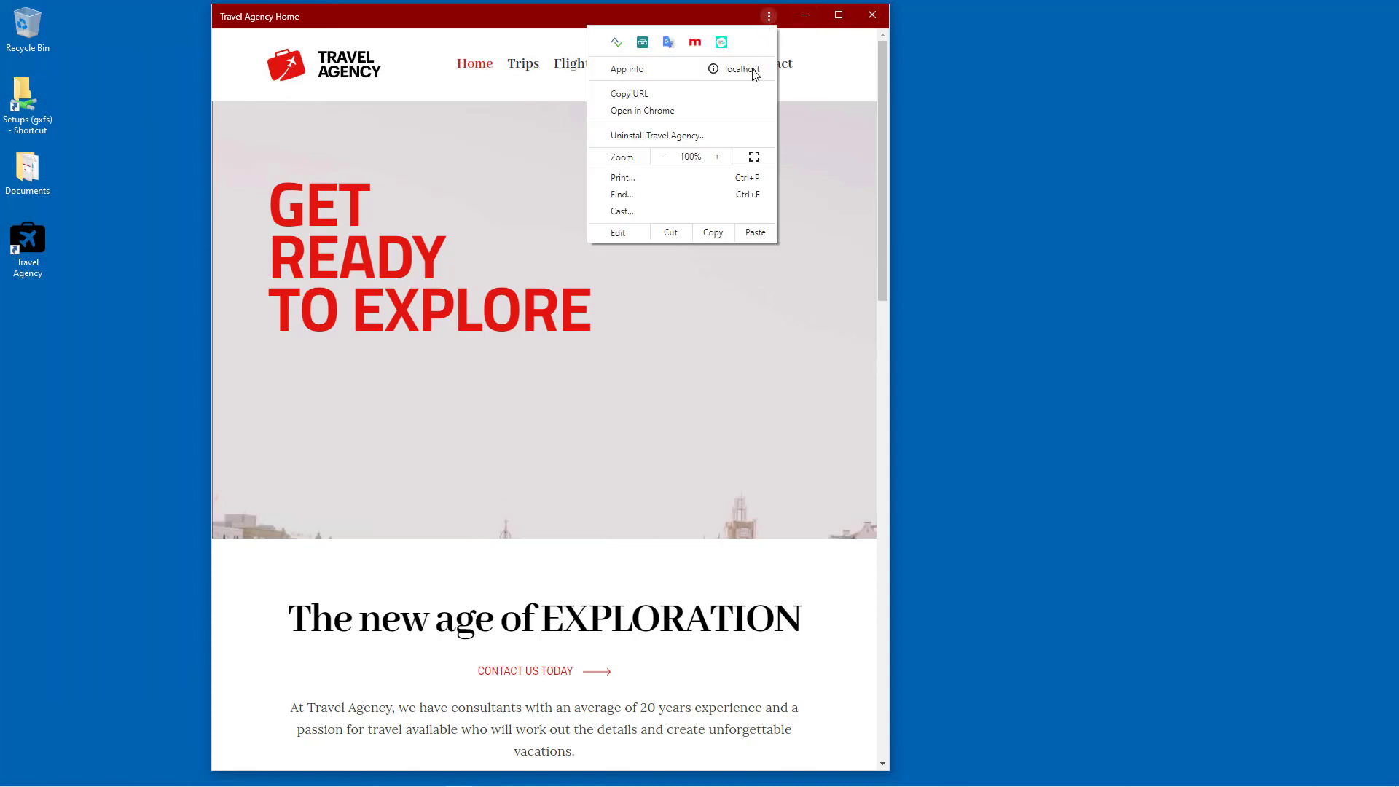
{"action": "left_click", "coordinate": [716, 136]}
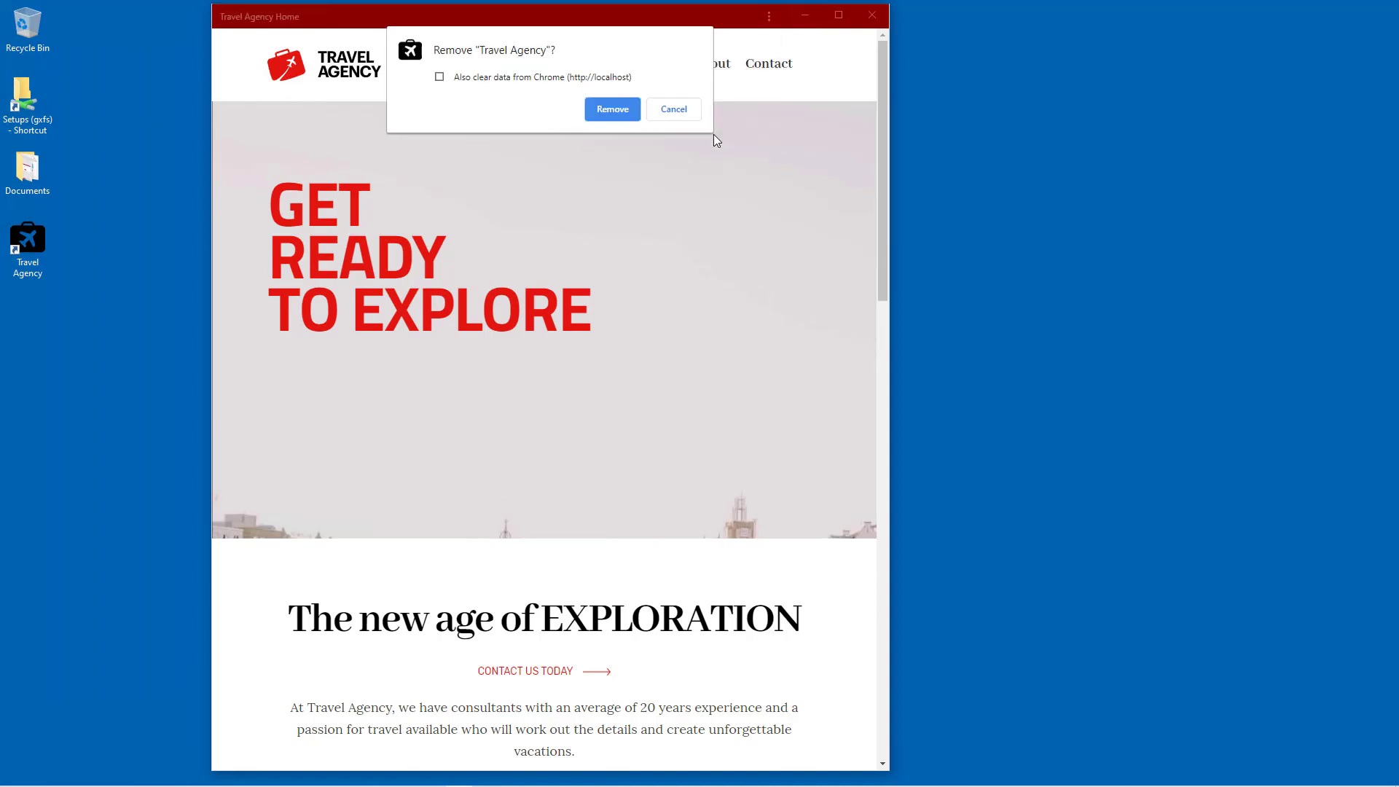
{"action": "left_click", "coordinate": [532, 78]}
{"action": "left_click", "coordinate": [630, 118]}
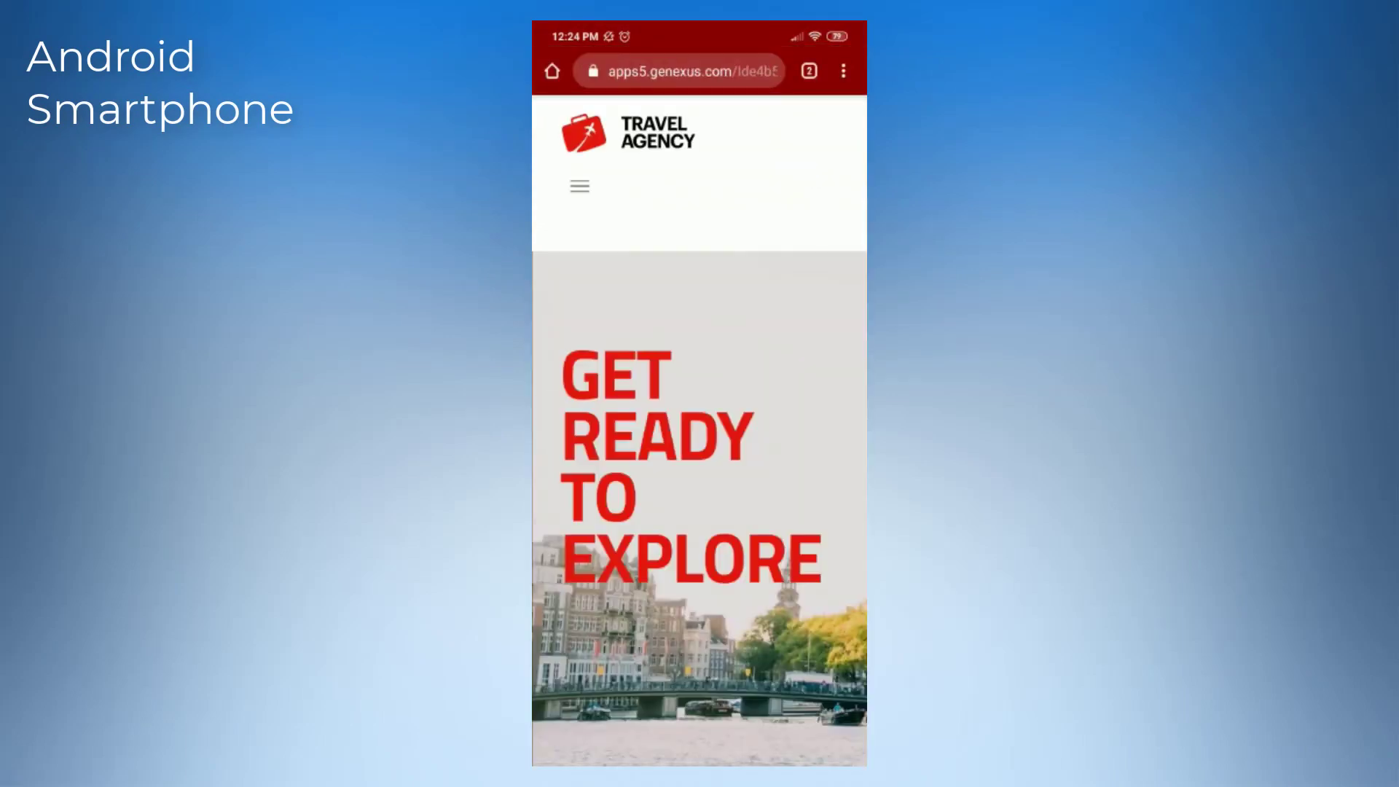
- Look over the Travel Agency page in Chrome on the Android phone and add it to the Home screen
{"action": "scroll", "coordinate": [699, 430], "scroll_direction": "down", "scroll_amount": 10}
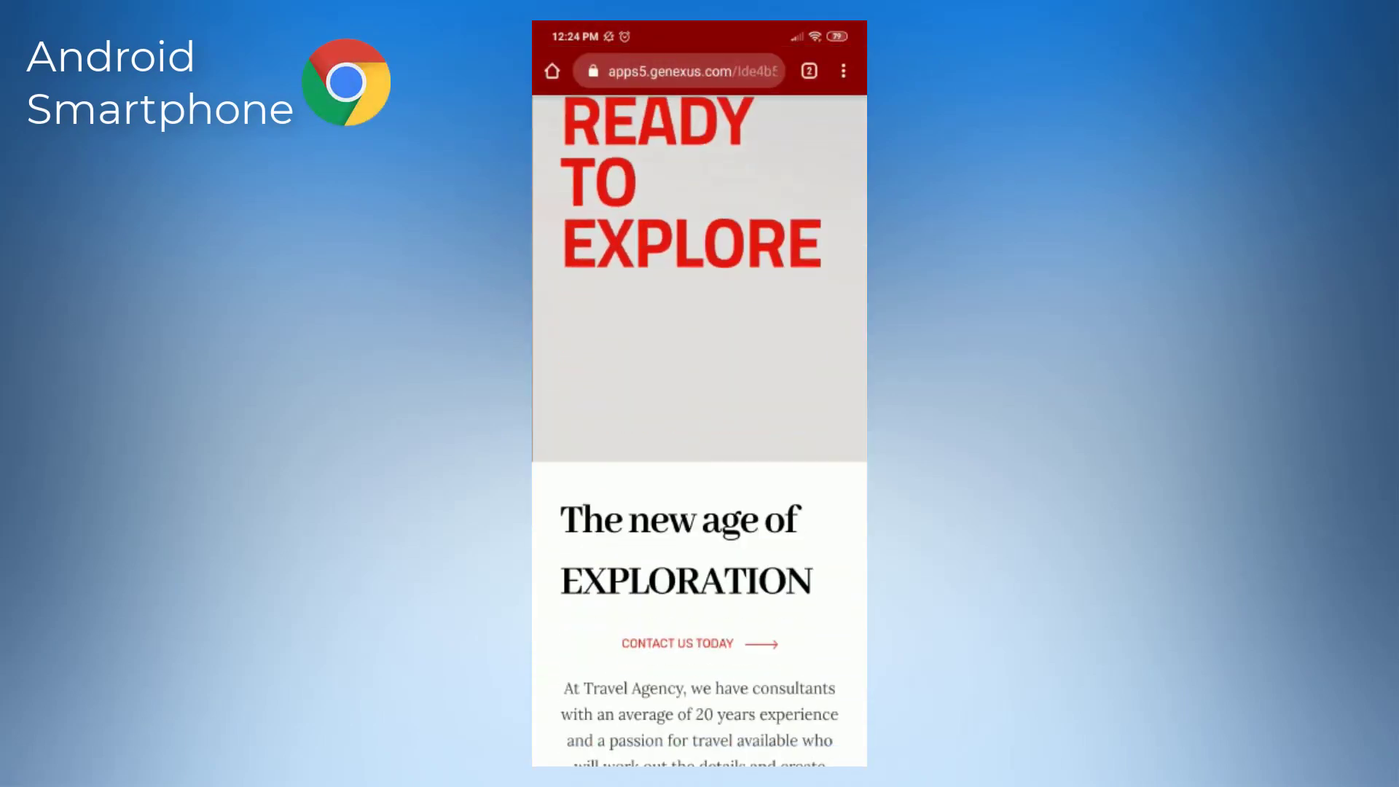
{"action": "scroll", "coordinate": [699, 430], "scroll_direction": "down", "scroll_amount": 15}
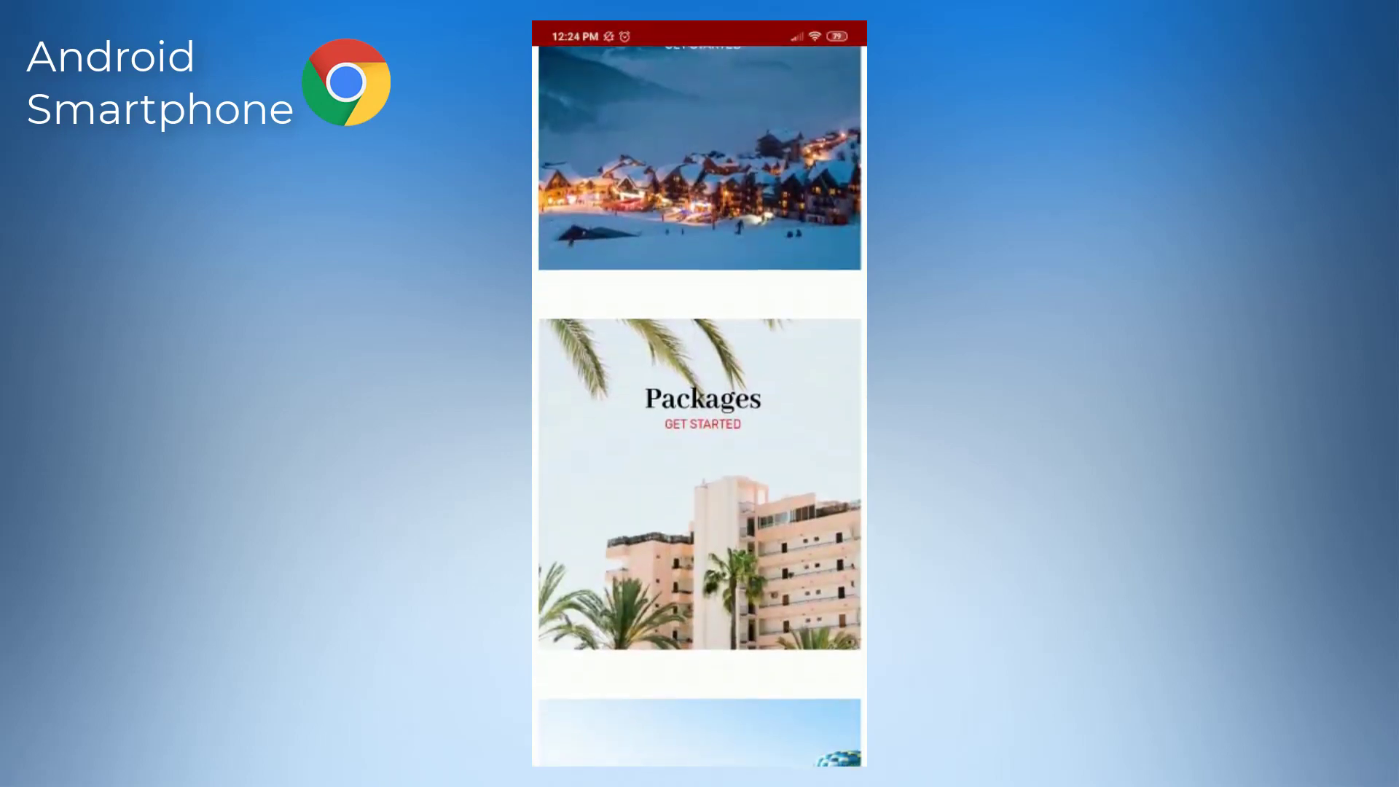
{"action": "scroll", "coordinate": [700, 430], "scroll_direction": "up", "scroll_amount": 20}
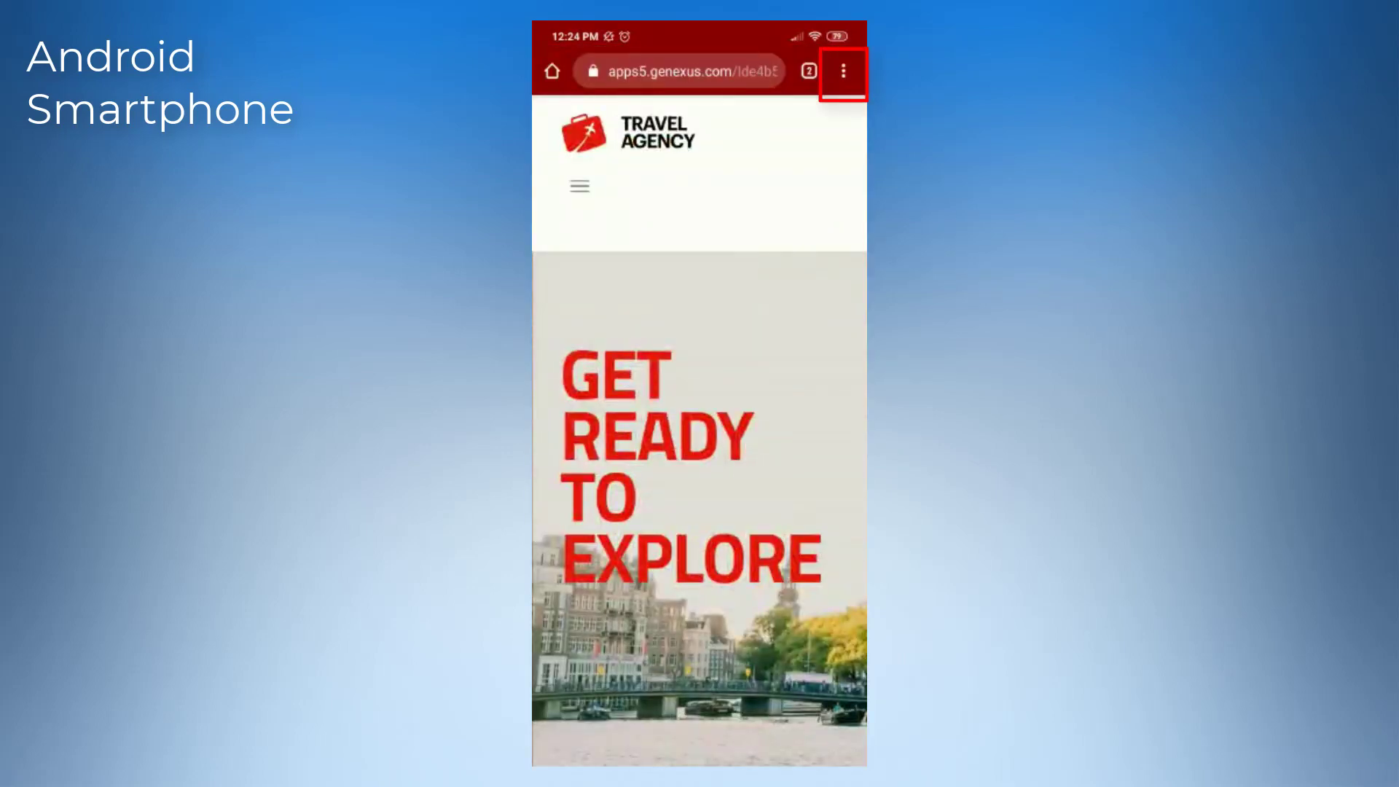
{"action": "left_click", "coordinate": [843, 71]}
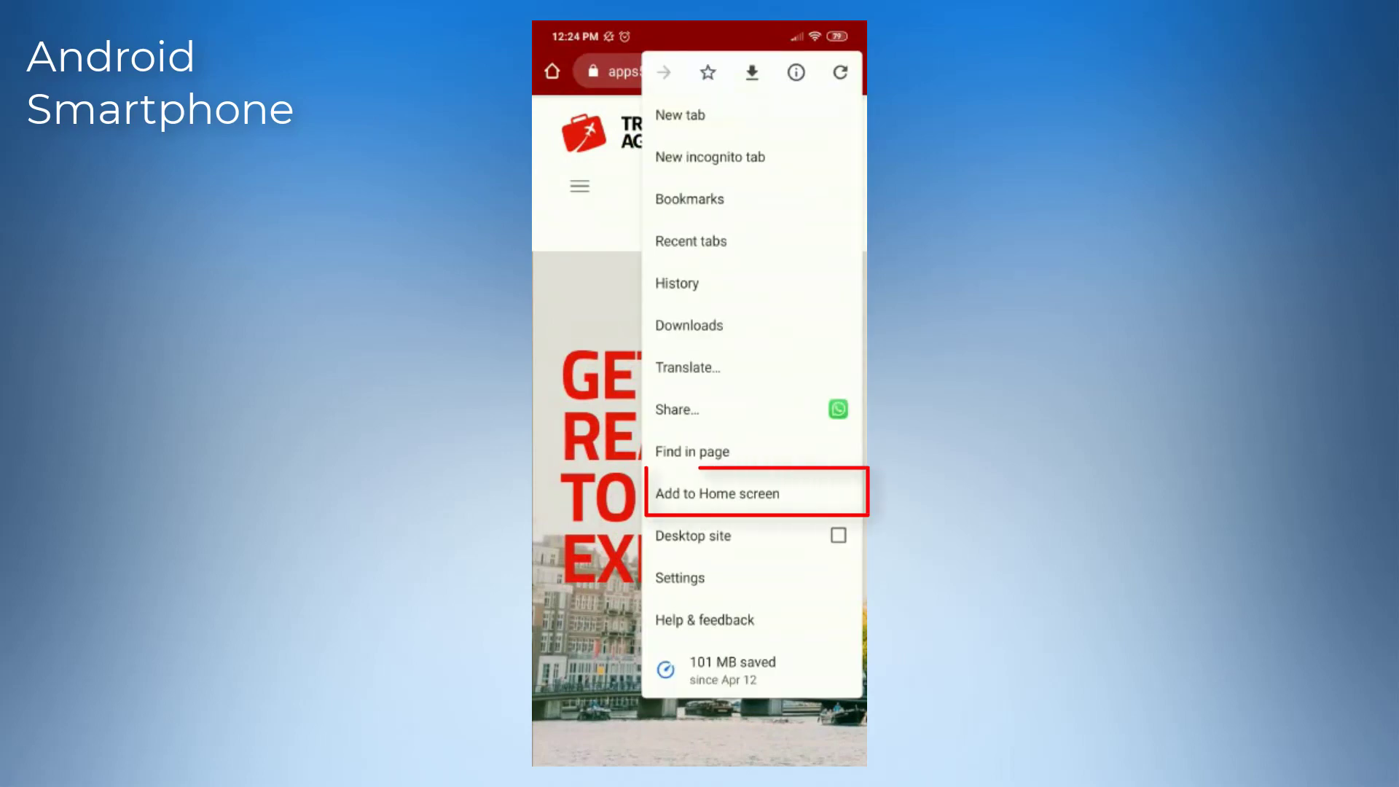
{"action": "left_click", "coordinate": [718, 493]}
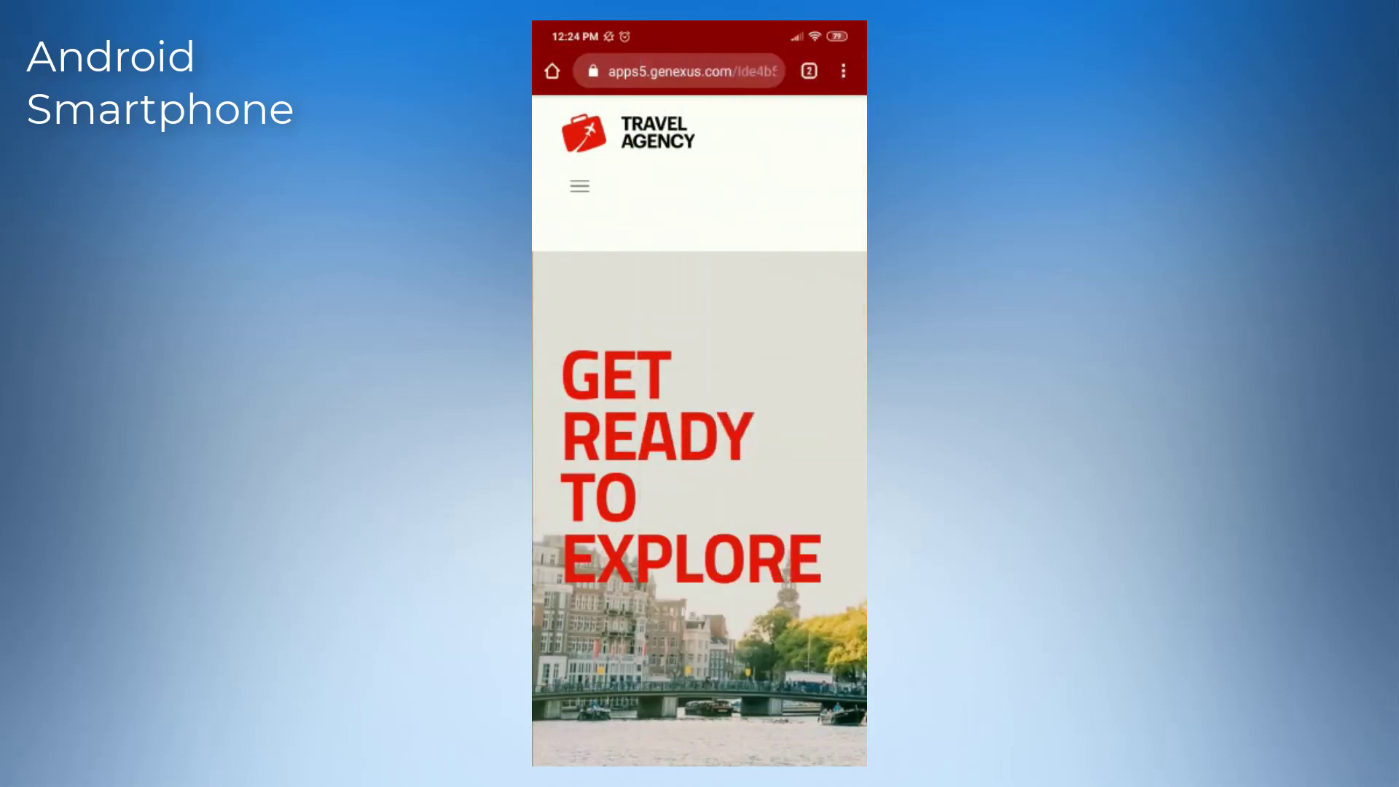
{"action": "left_click", "coordinate": [809, 460]}
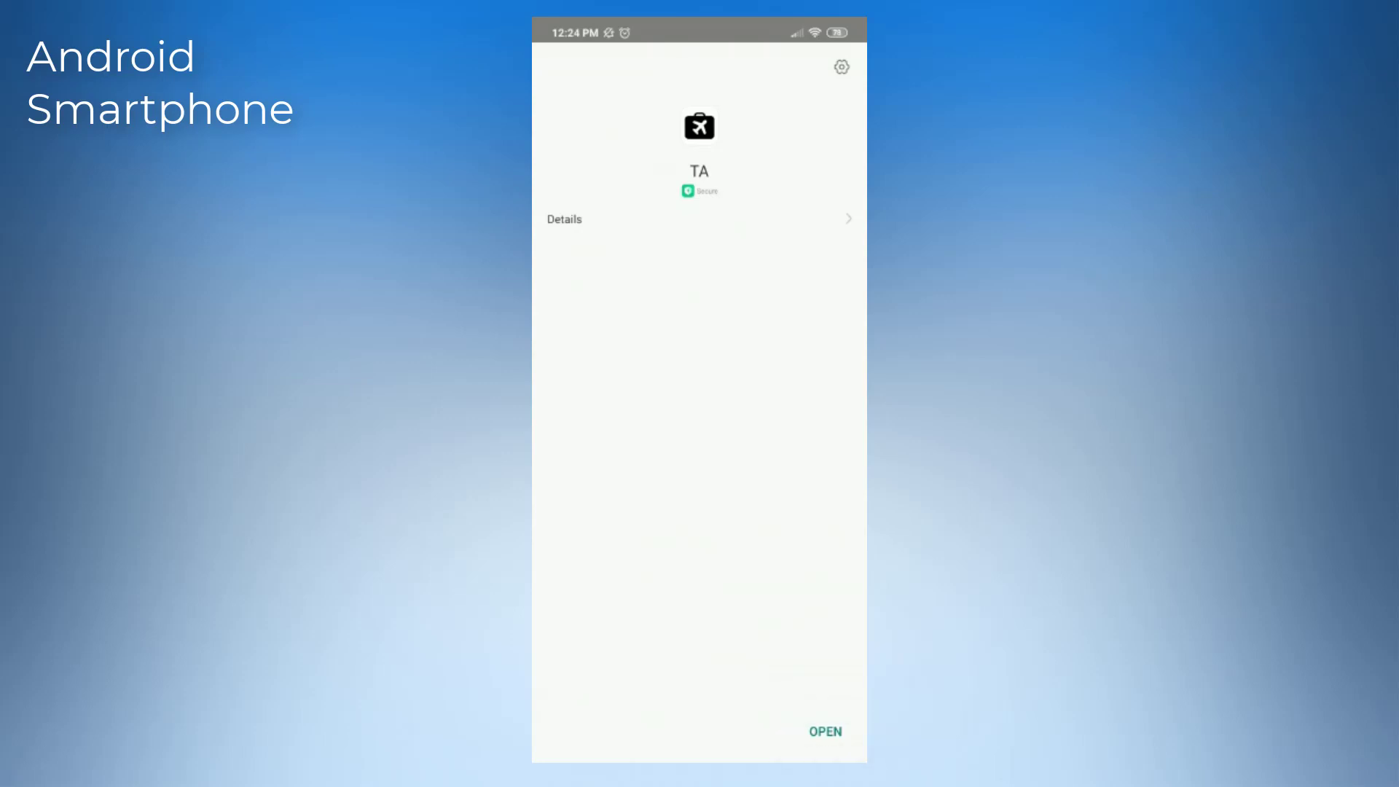
- Open the installed TA app, browse its home page, and relaunch it from the phone's home screen
{"action": "left_click", "coordinate": [826, 731]}
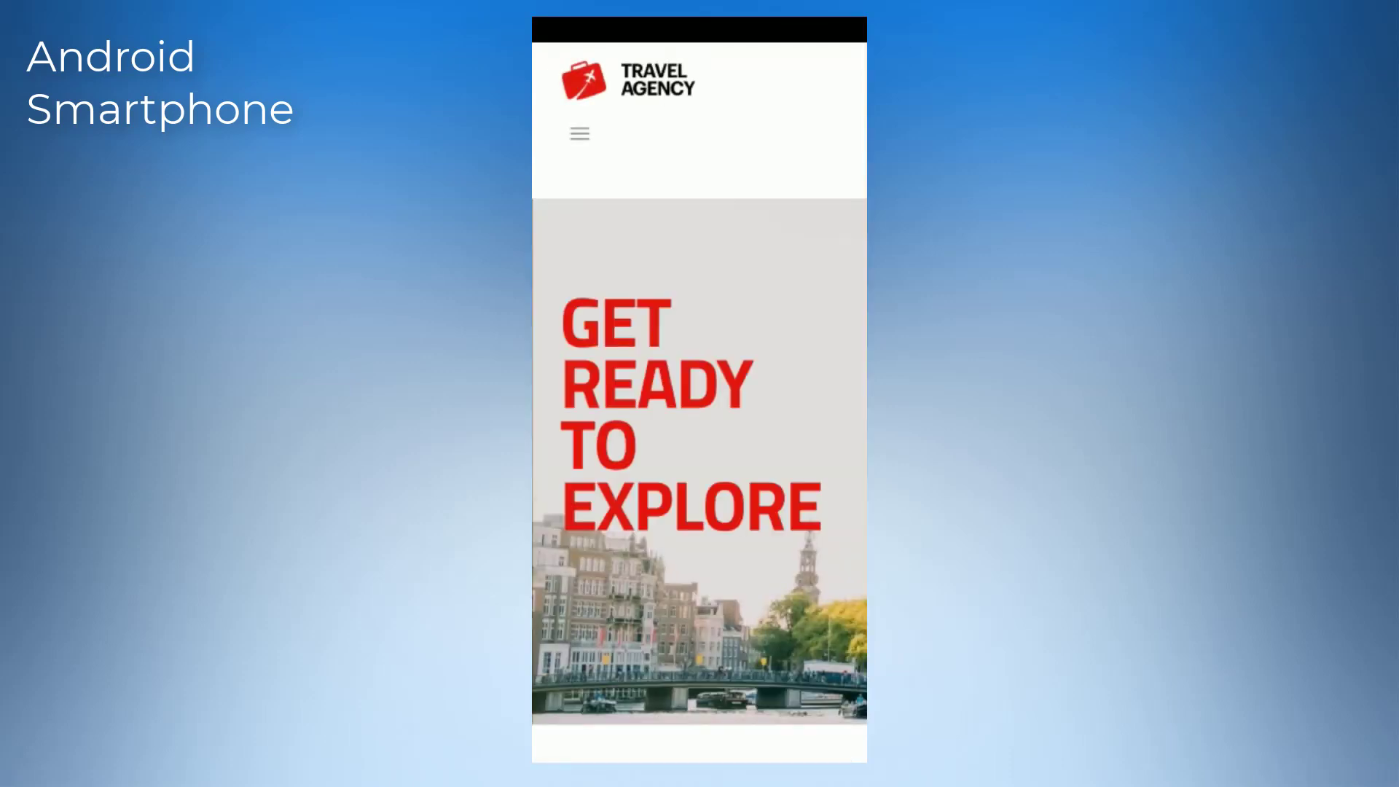
{"action": "scroll", "coordinate": [699, 401], "scroll_direction": "down", "scroll_amount": 15}
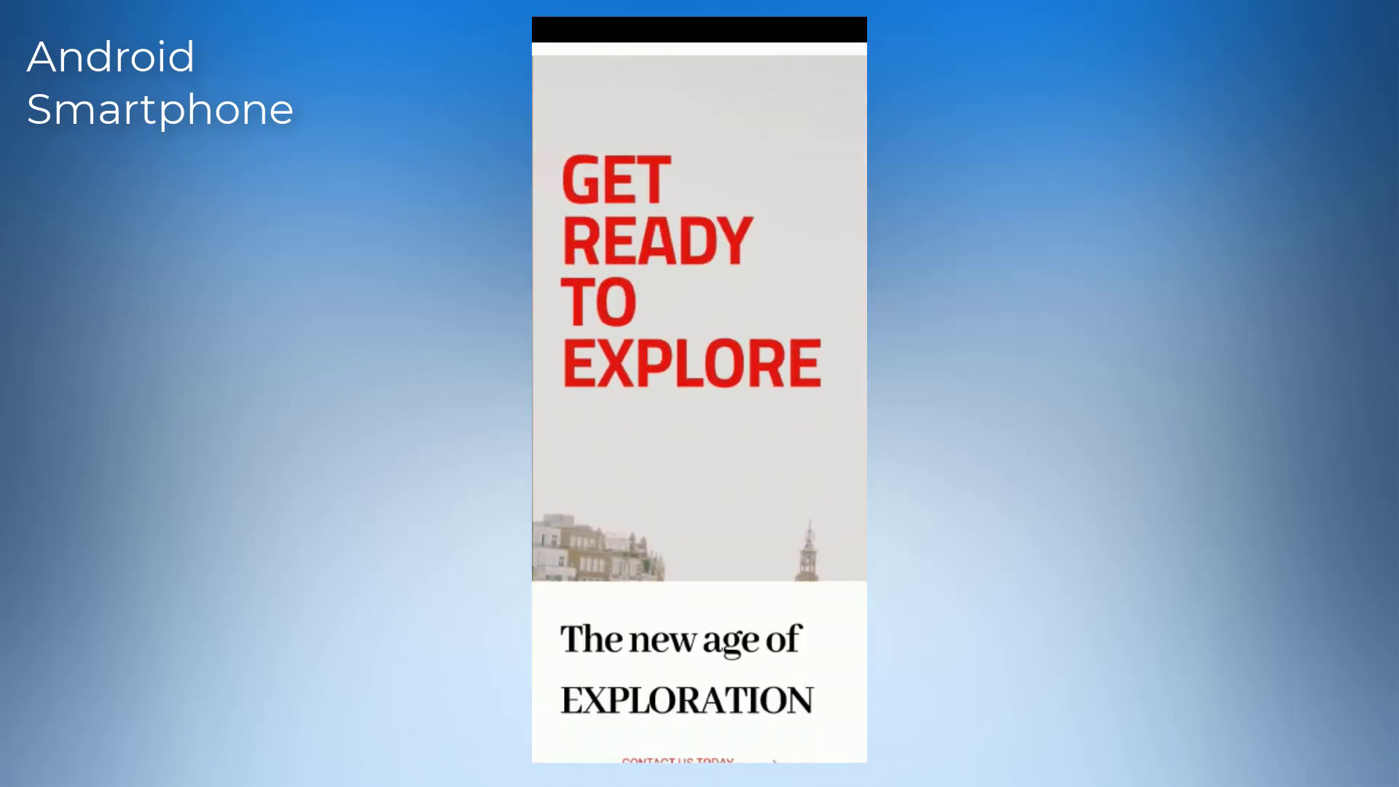
{"action": "scroll", "coordinate": [700, 401], "scroll_direction": "down", "scroll_amount": 15}
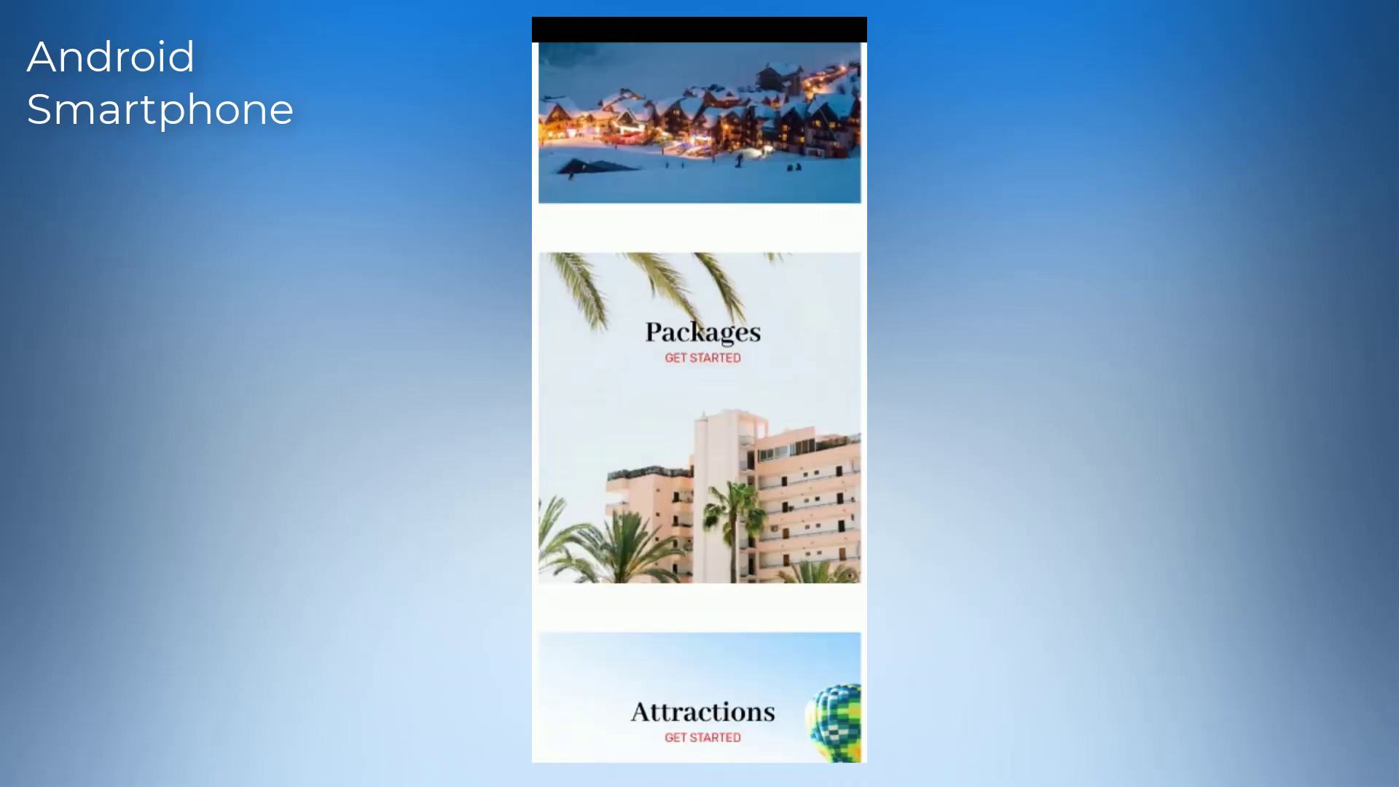
{"action": "scroll", "coordinate": [699, 401], "scroll_direction": "up", "scroll_amount": 20}
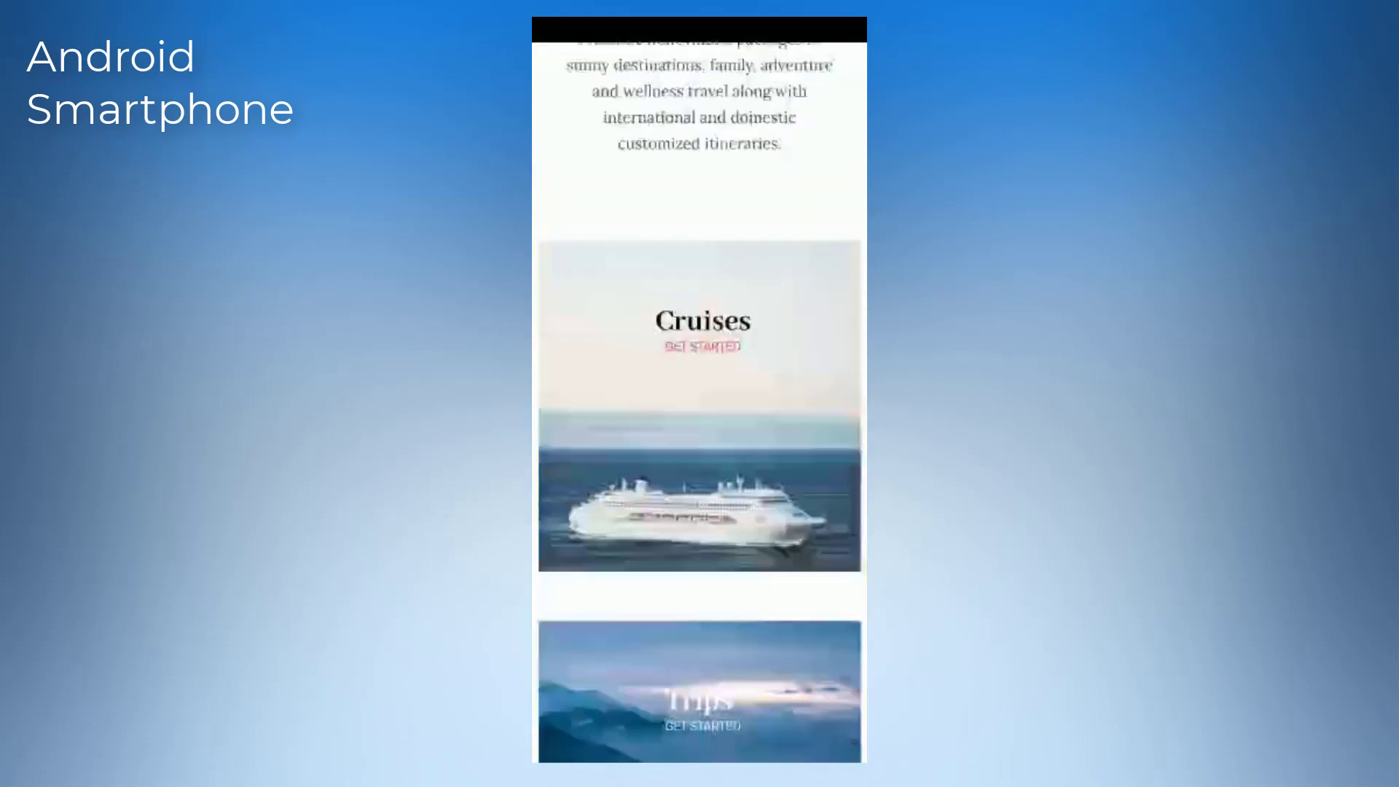
{"action": "key", "text": "Home"}
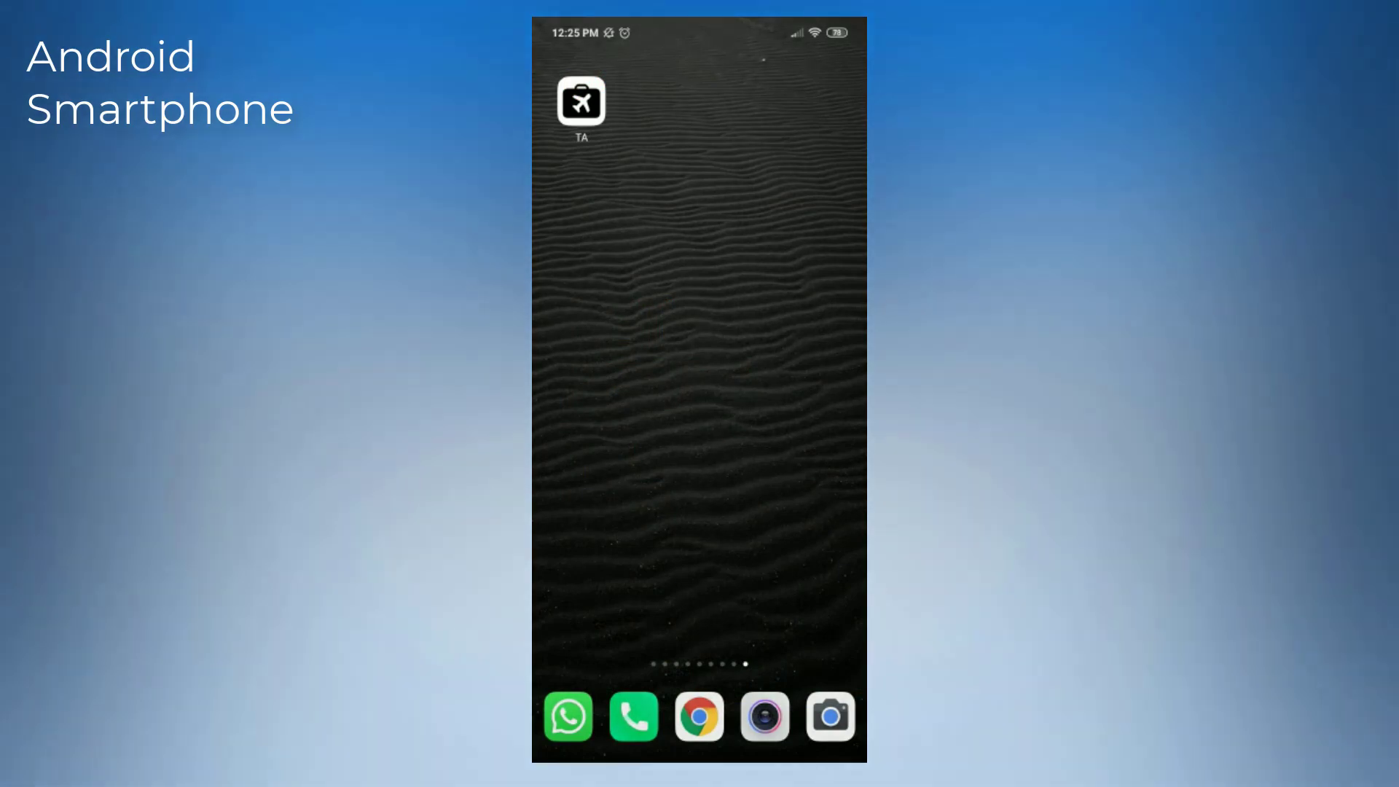
{"action": "left_click", "coordinate": [581, 109]}
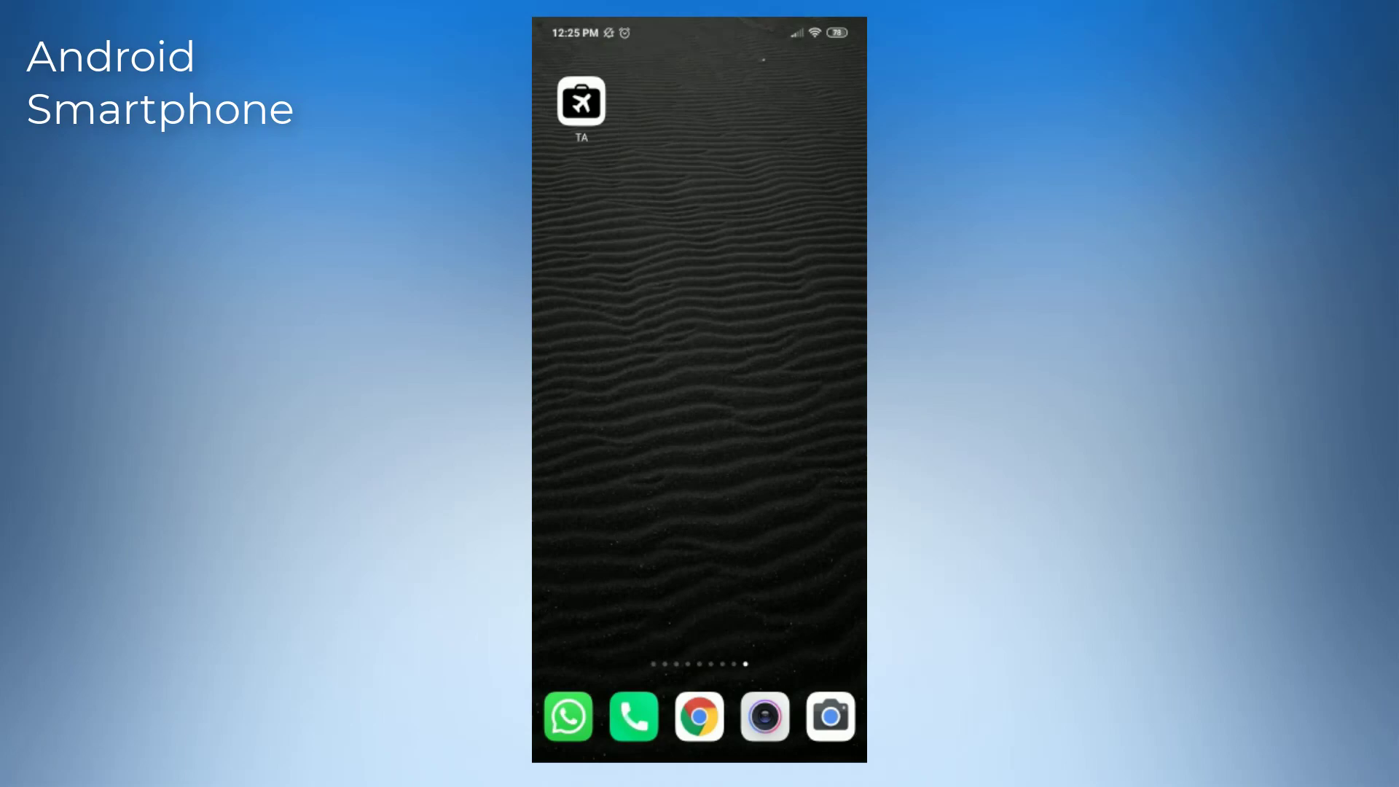
- Turn on the phone's Airplane mode and open the TA app to test it offline
{"action": "left_click_drag", "start_coordinate": [699, 29], "coordinate": [699, 481]}
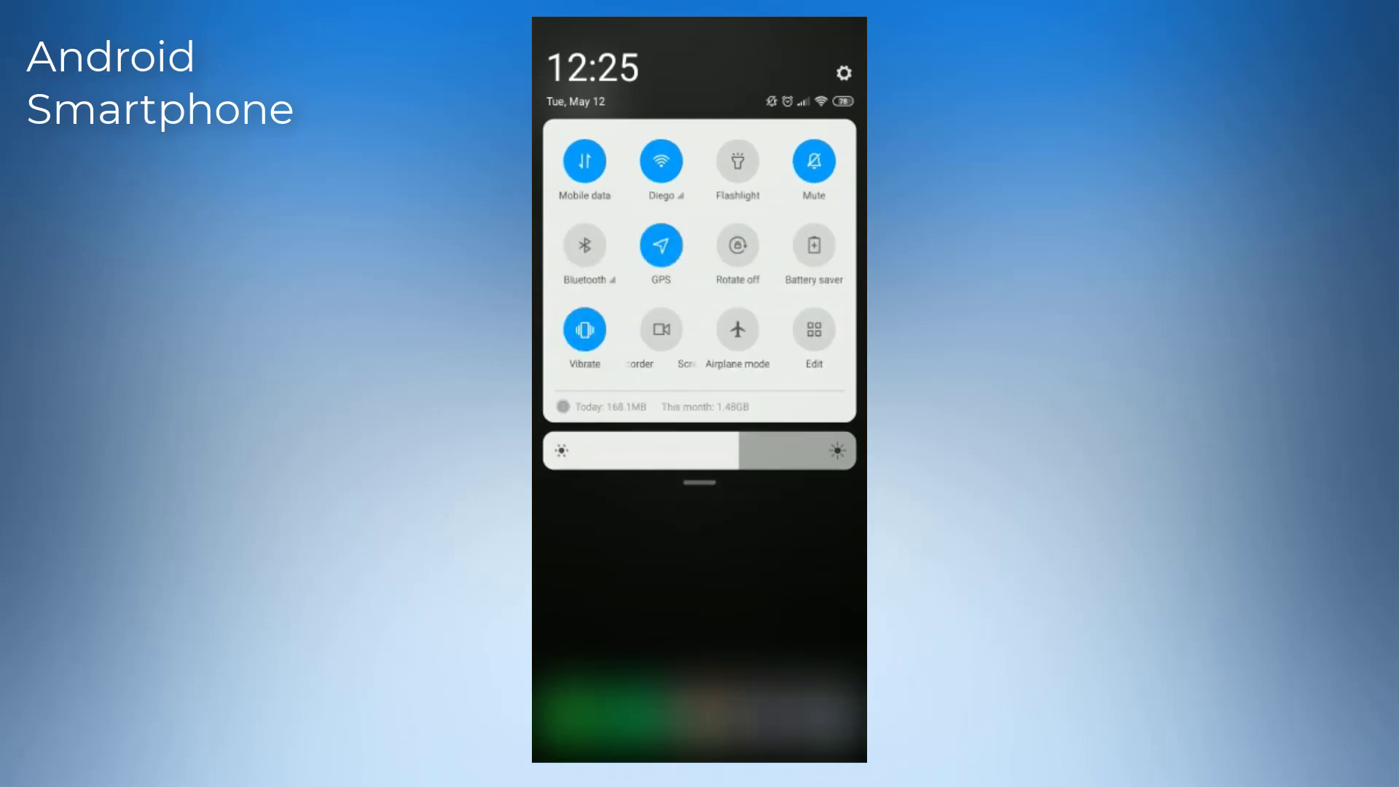
{"action": "left_click", "coordinate": [737, 329]}
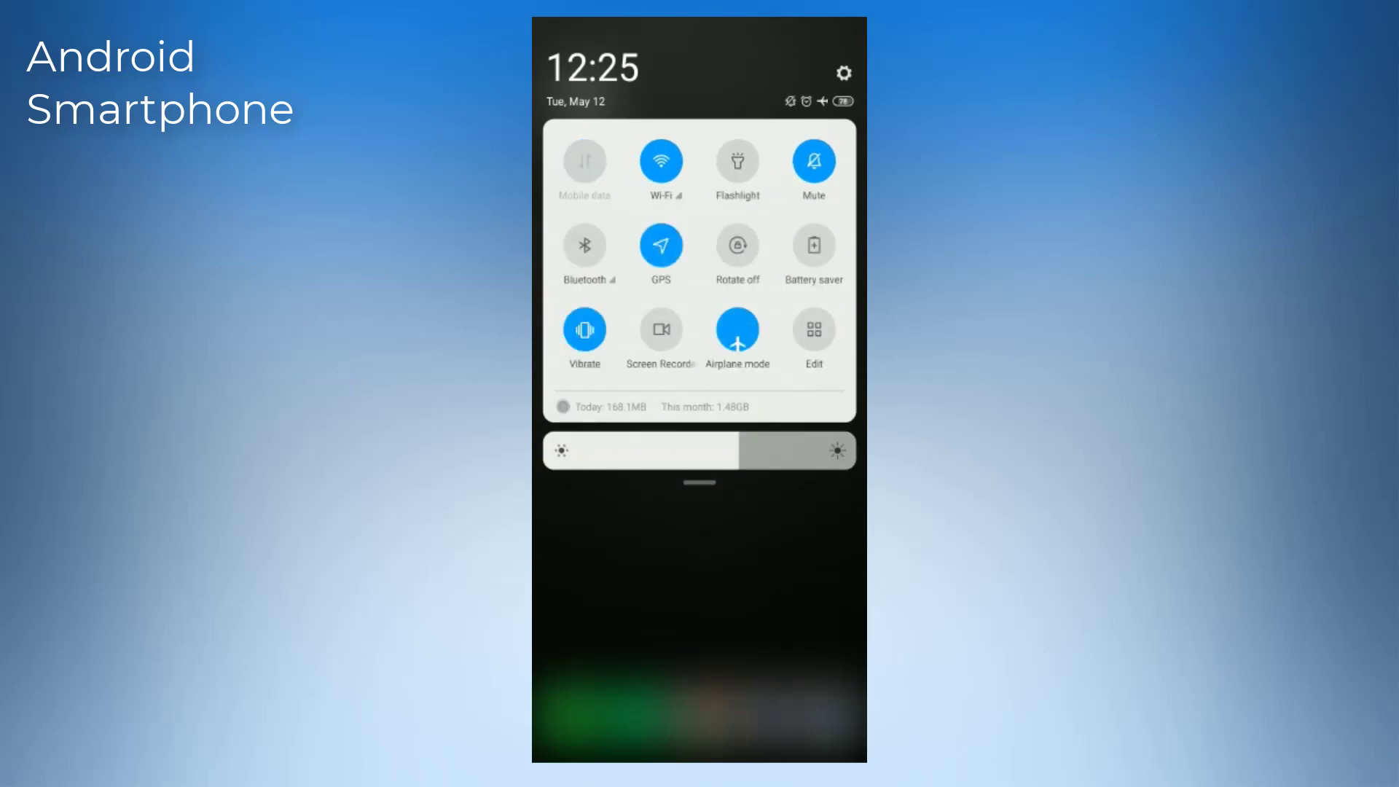
{"action": "left_click_drag", "start_coordinate": [699, 481], "coordinate": [700, 43]}
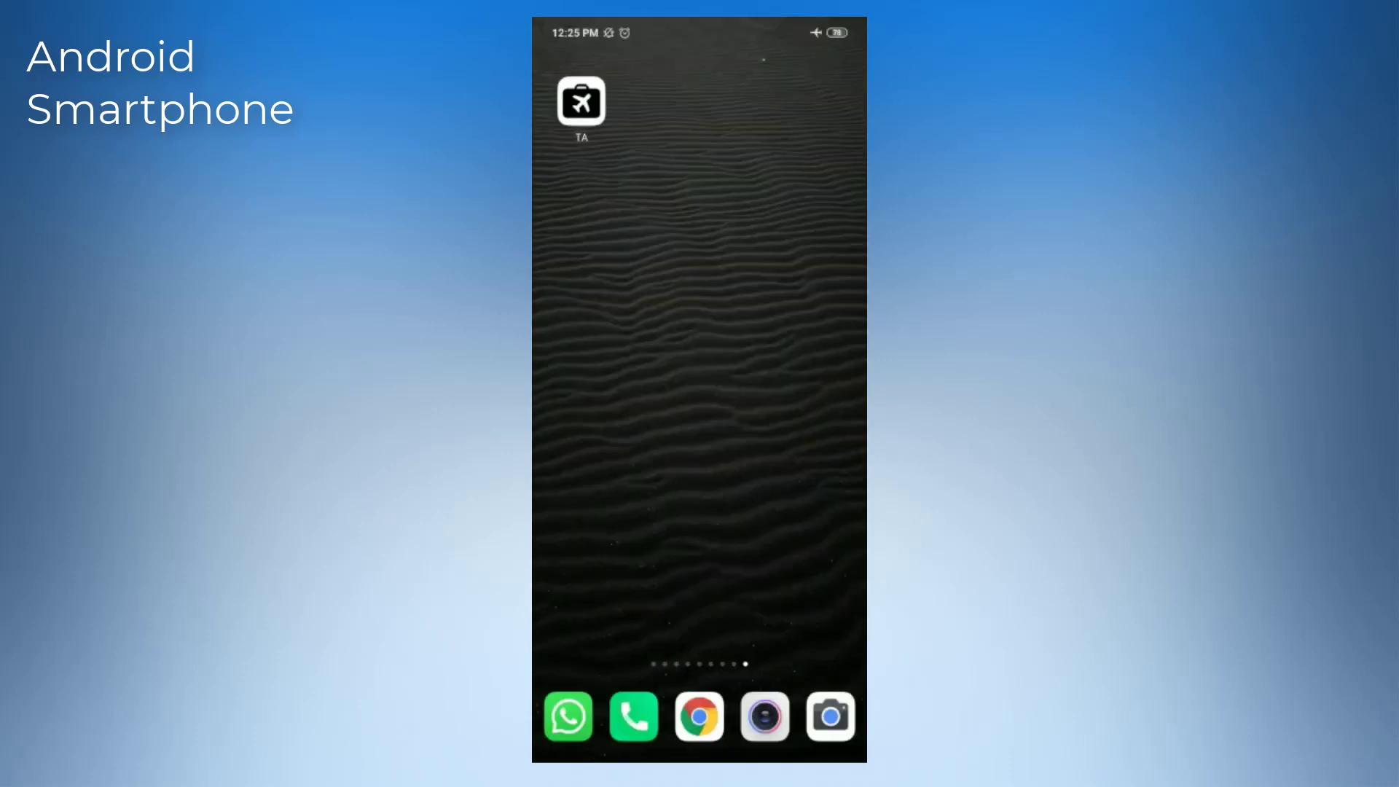
{"action": "left_click", "coordinate": [581, 101]}
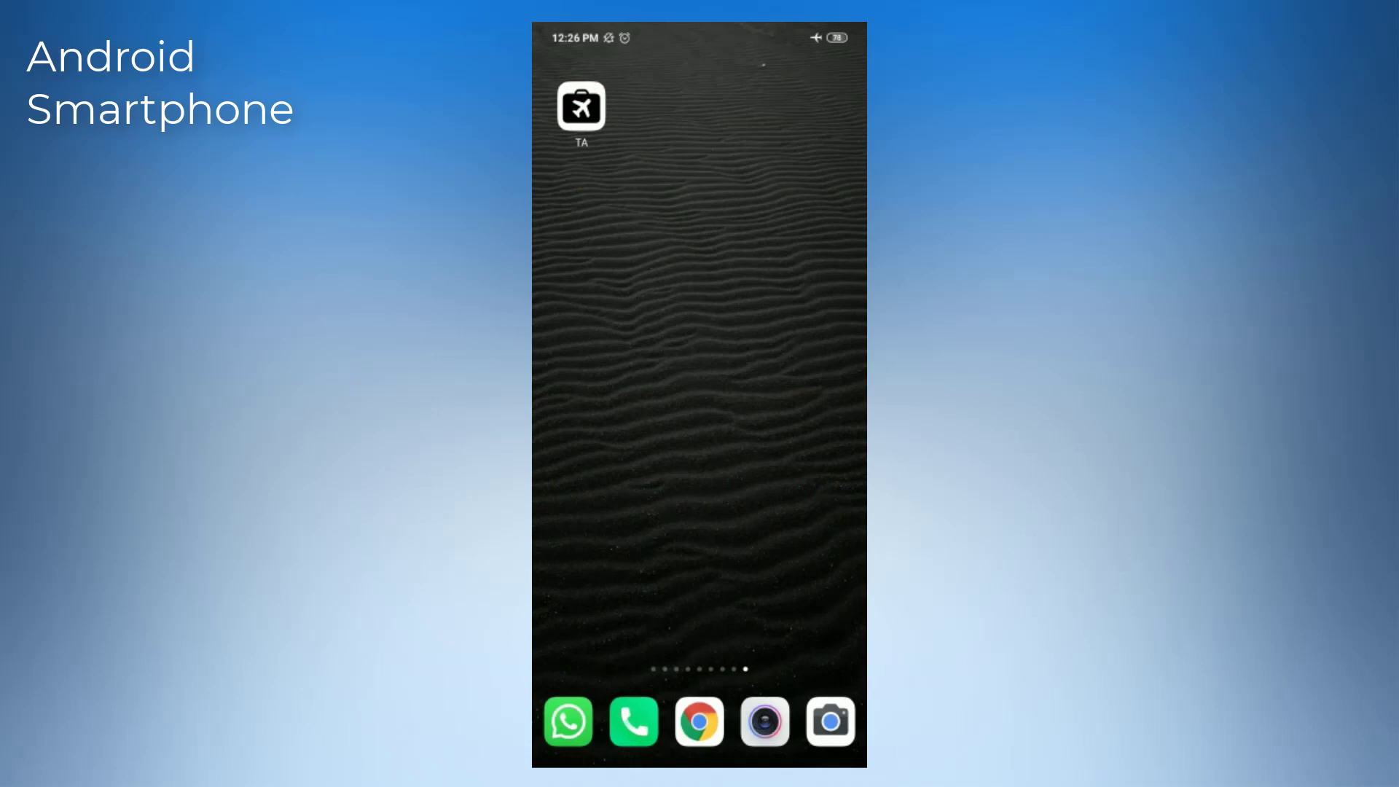
- Move the TA app from the phone's home screen onto the Uninstall target
{"action": "left_click_drag", "start_coordinate": [581, 106], "coordinate": [700, 71]}
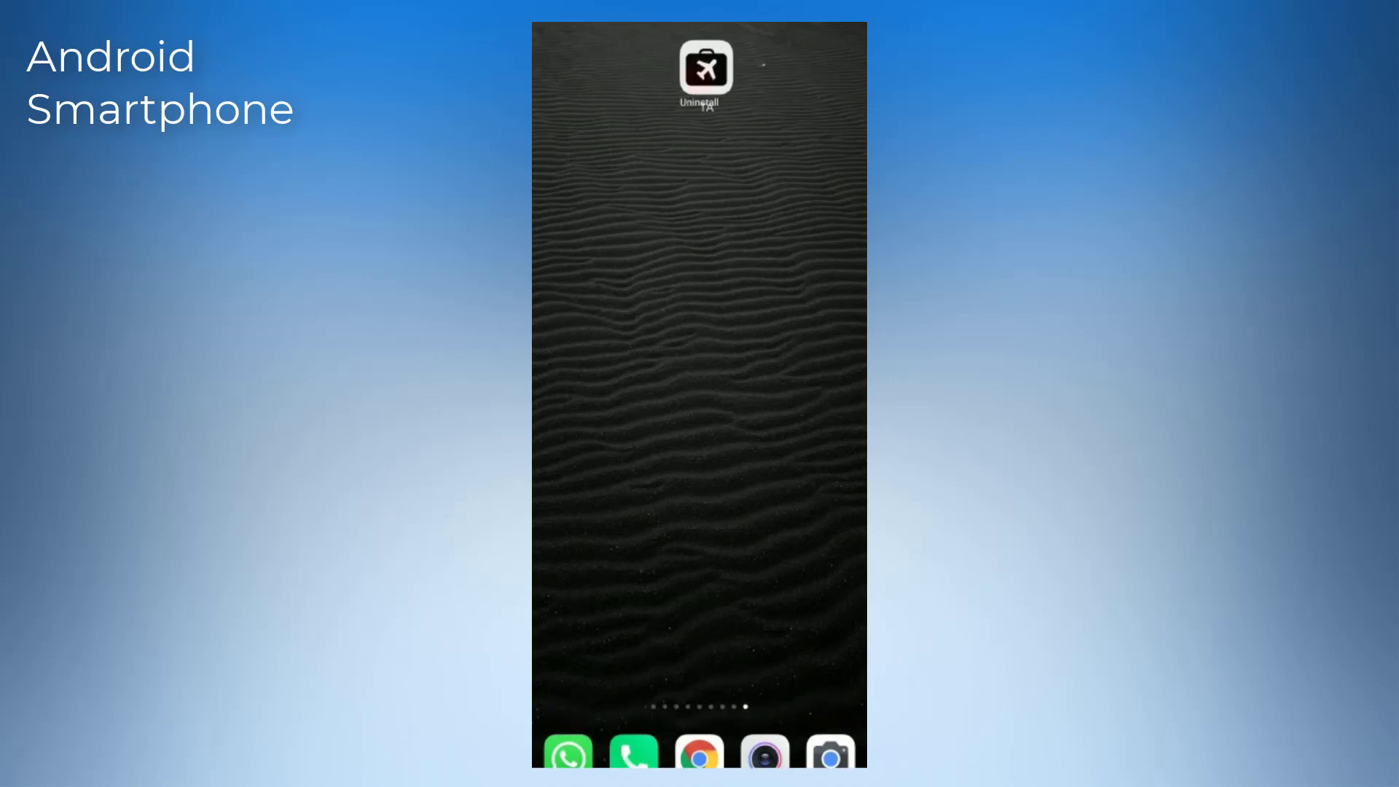